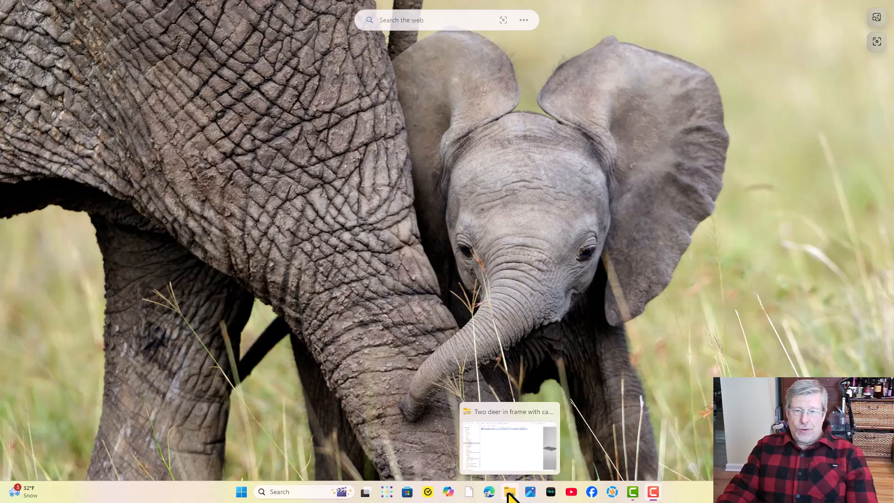
- Open the STL model from the "Two deer in frame with cabin stl.zip" archive in File Explorer
{"action": "left_click", "coordinate": [508, 494]}
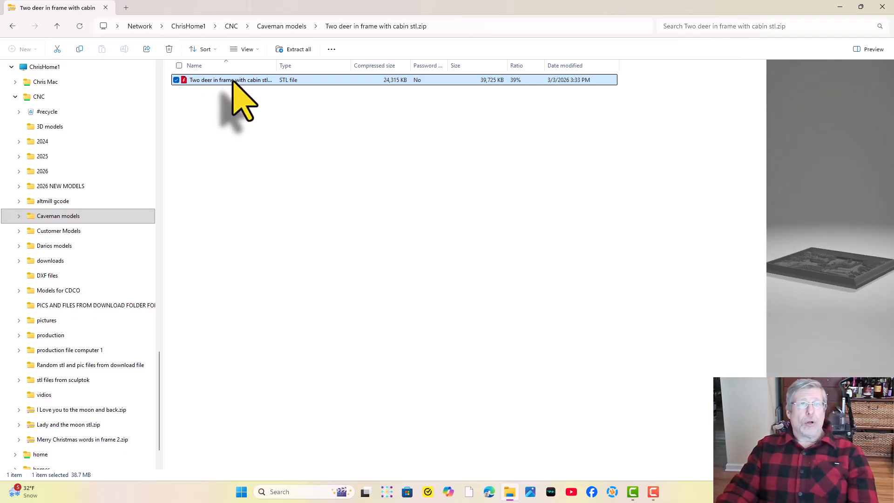
{"action": "double_click", "coordinate": [234, 82]}
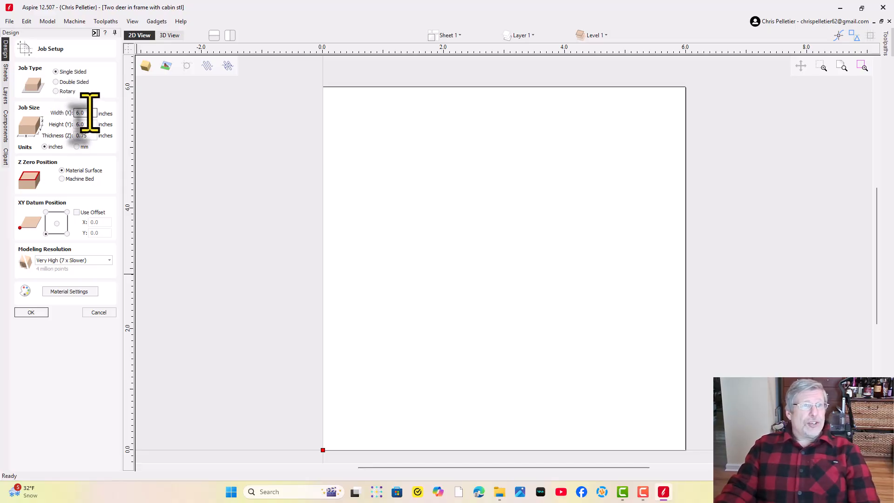
- Set up the job at 12 by 12 inches with Very High (7 x Slower) modeling resolution
{"action": "left_click_drag", "start_coordinate": [88, 113], "coordinate": [59, 123]}
{"action": "type", "text": "12"}
{"action": "type", "text": "1"}
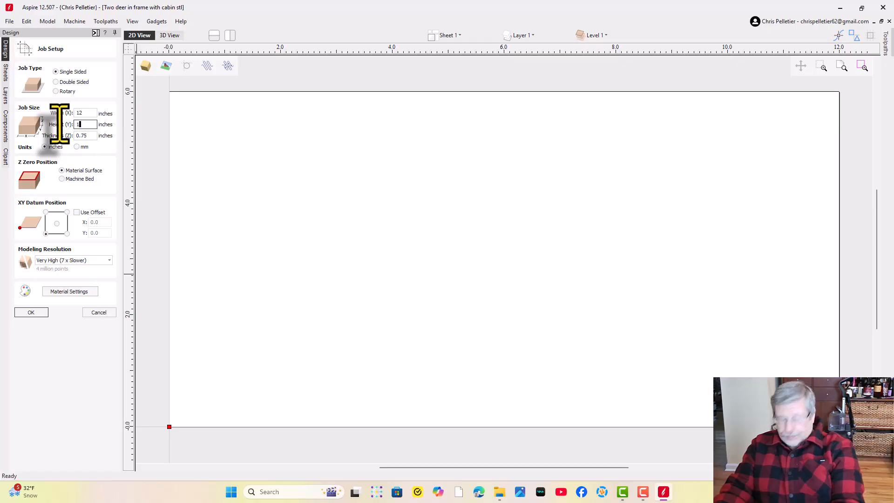
{"action": "type", "text": "2"}
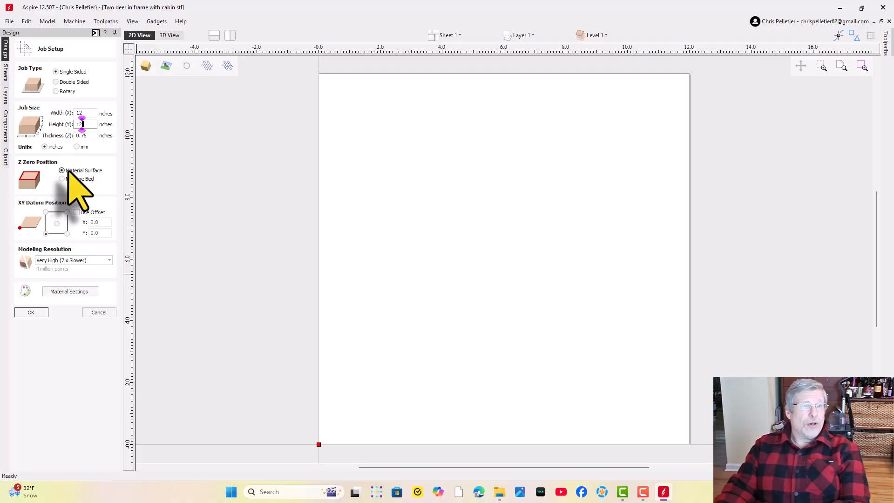
{"action": "left_click", "coordinate": [74, 260]}
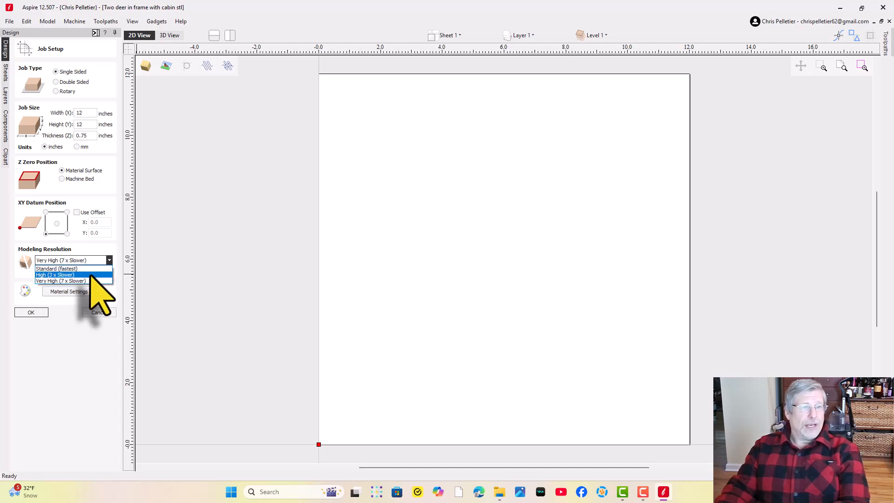
{"action": "left_click", "coordinate": [83, 281]}
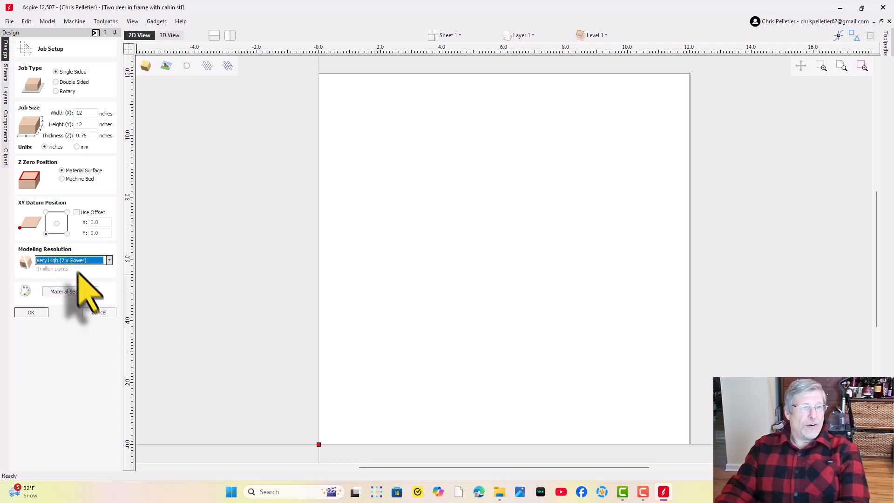
{"action": "left_click", "coordinate": [30, 312]}
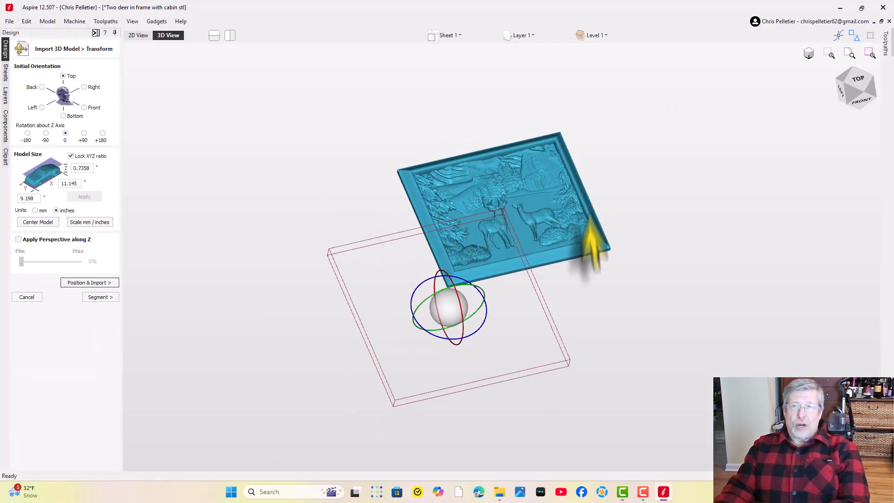
- Center the imported deer model within the job material
{"action": "left_click_drag", "start_coordinate": [584, 237], "coordinate": [545, 277]}
{"action": "left_click_drag", "start_coordinate": [471, 214], "coordinate": [507, 186]}
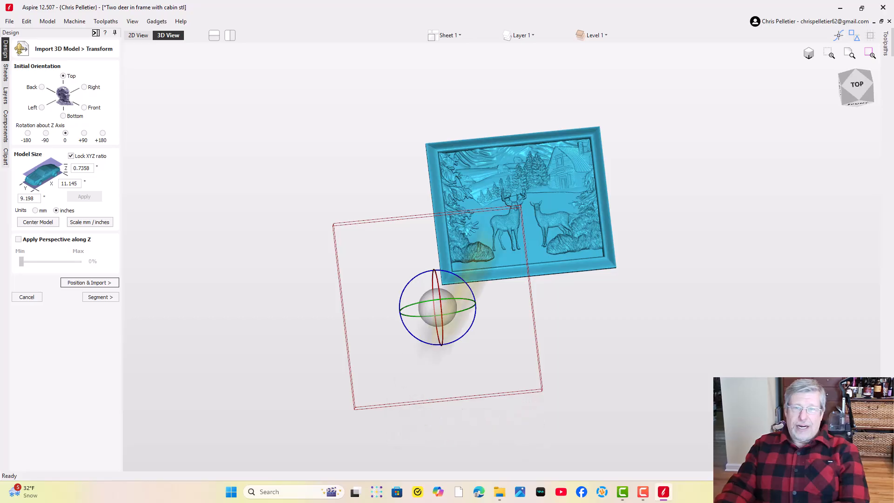
{"action": "left_click", "coordinate": [40, 222]}
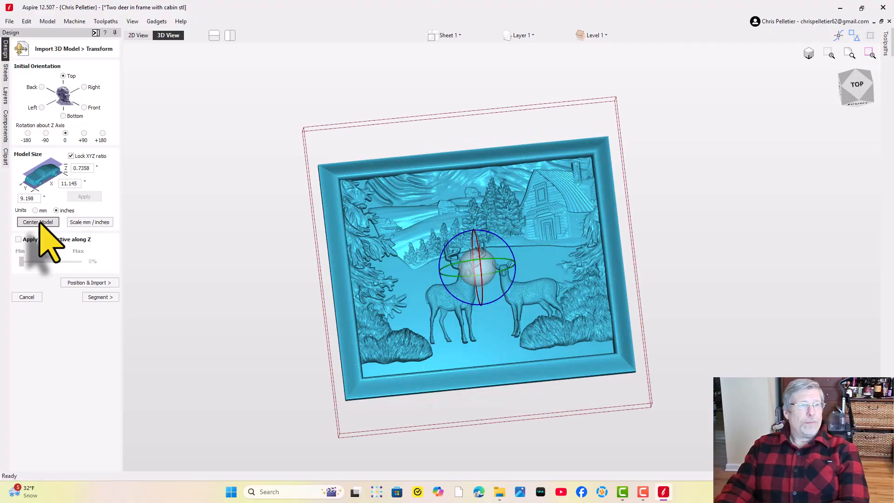
{"action": "left_click_drag", "start_coordinate": [554, 331], "coordinate": [539, 295]}
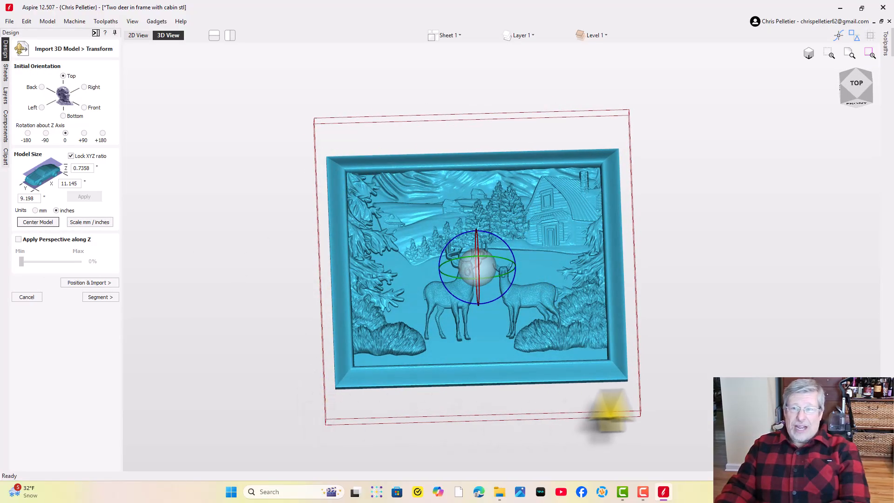
{"action": "left_click_drag", "start_coordinate": [413, 201], "coordinate": [491, 232]}
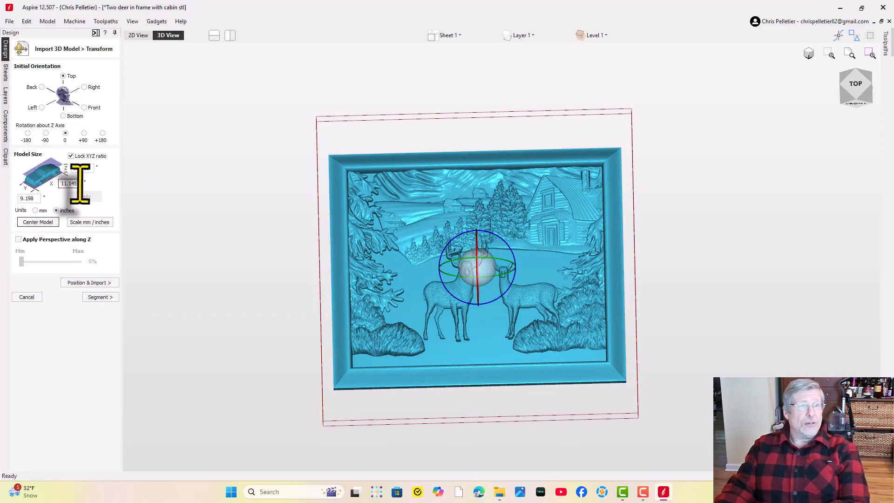
- Scale the imported model to 12 inches in X, keeping the XYZ ratio locked
{"action": "double_click", "coordinate": [70, 184]}
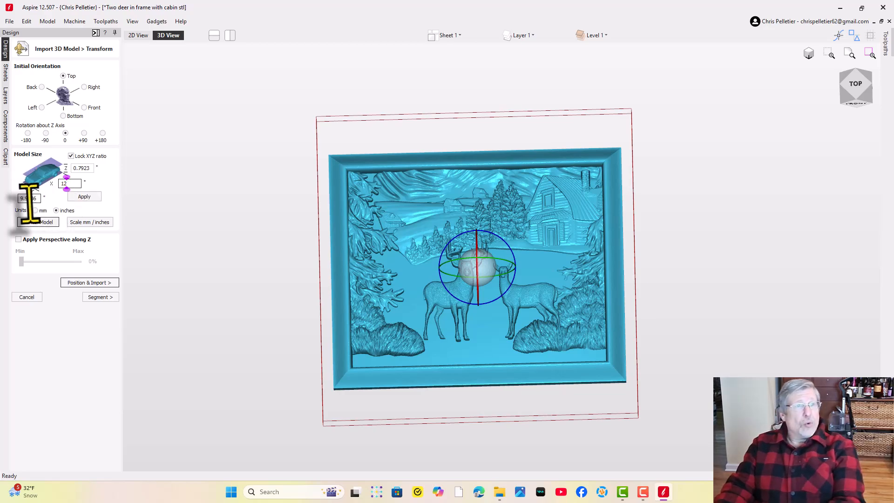
{"action": "type", "text": "12"}
{"action": "left_click", "coordinate": [83, 196]}
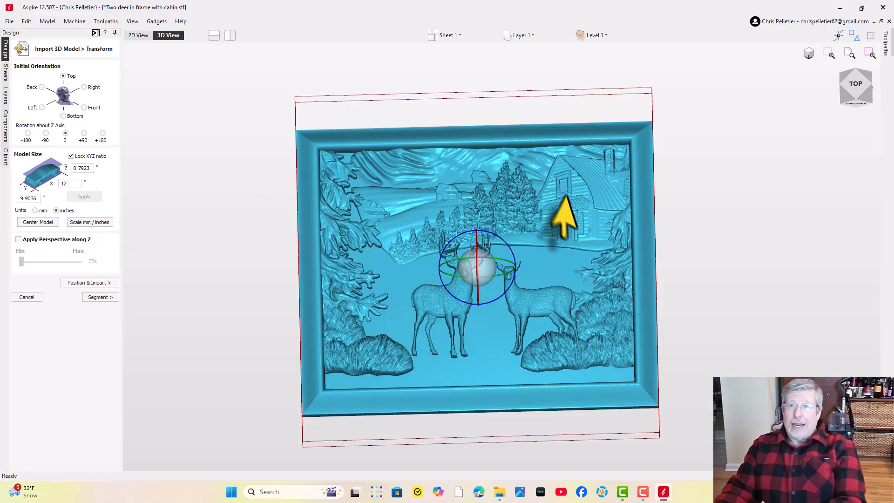
{"action": "left_click_drag", "start_coordinate": [553, 140], "coordinate": [461, 239]}
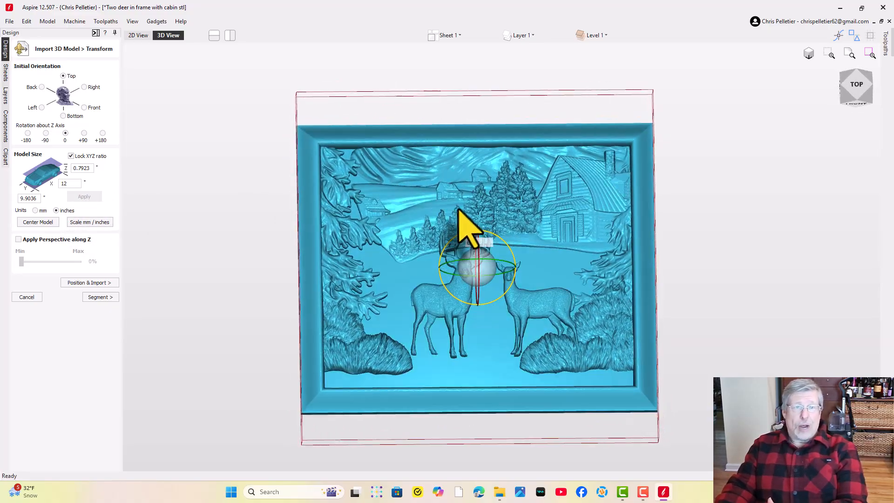
- Lower the modeling plane to the model's base, 0.7923 inches below the top, and import the model
{"action": "left_click", "coordinate": [89, 282]}
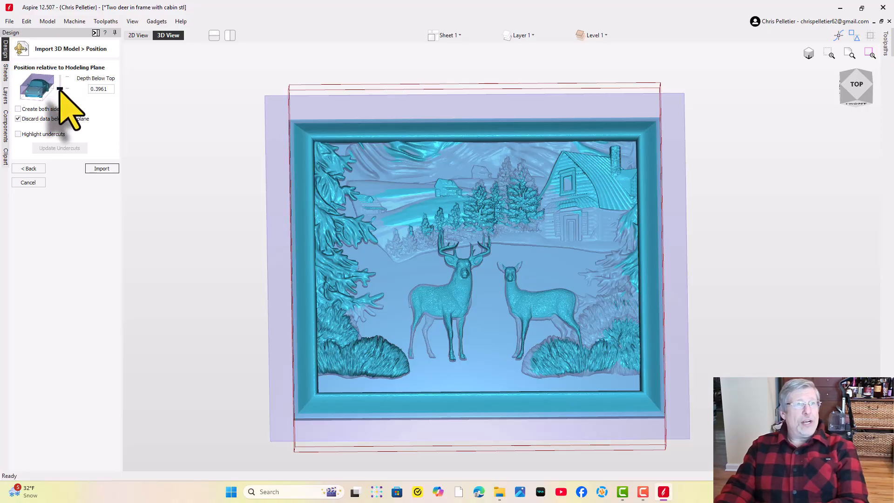
{"action": "left_click_drag", "start_coordinate": [60, 88], "coordinate": [60, 99]}
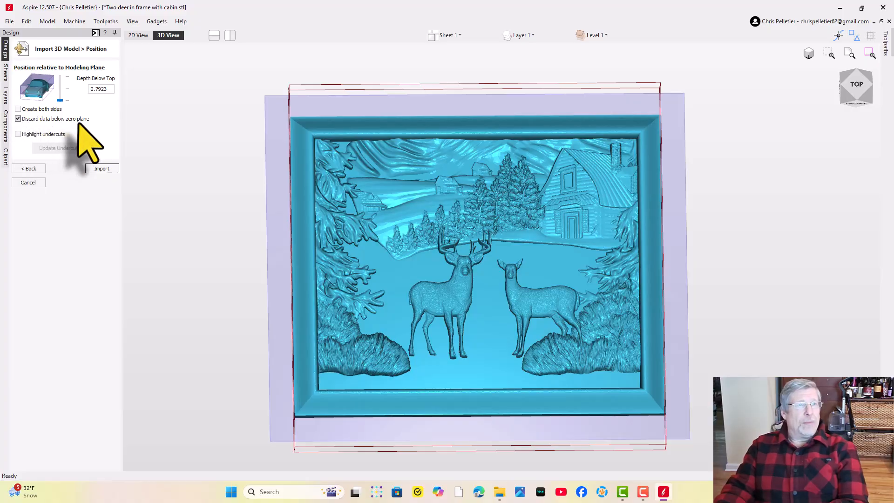
{"action": "left_click", "coordinate": [101, 168]}
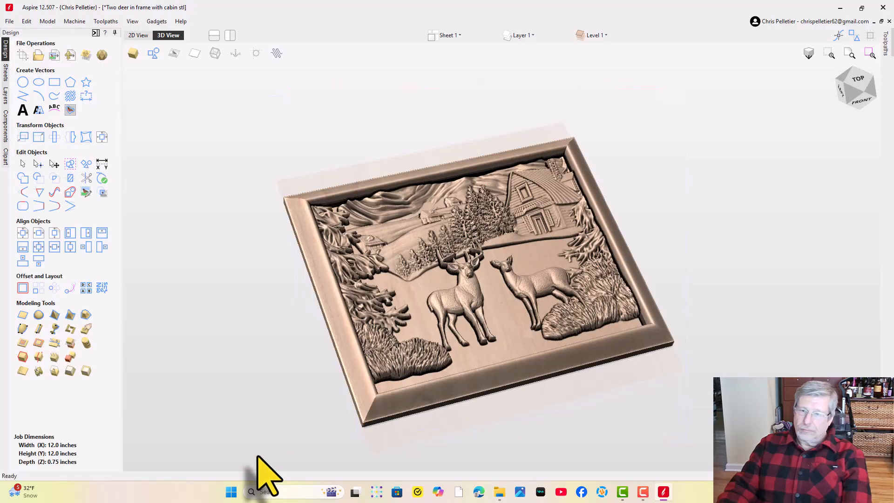
- Set the shape height of the framed deer component to 0.75 inches
{"action": "left_click_drag", "start_coordinate": [462, 365], "coordinate": [522, 349]}
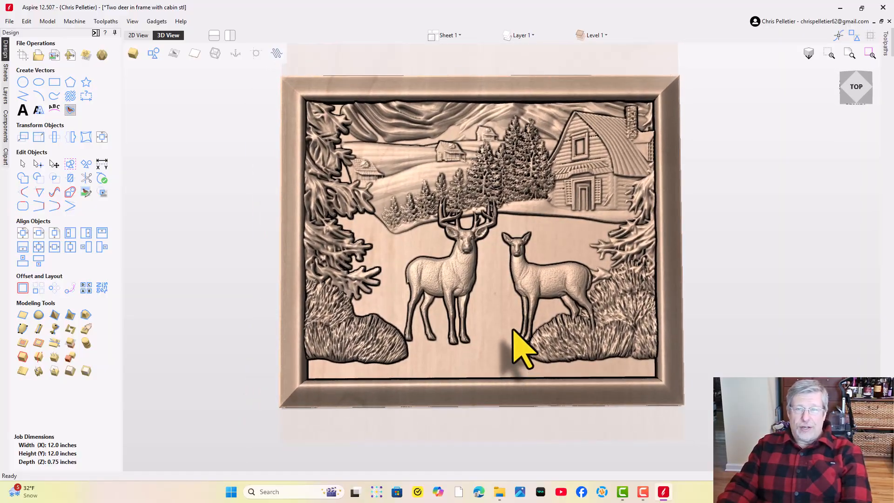
{"action": "double_click", "coordinate": [516, 329]}
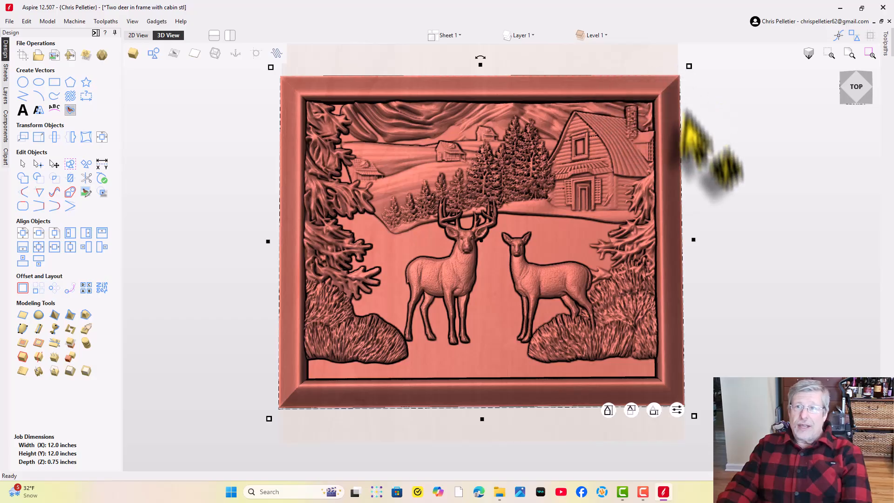
{"action": "left_click", "coordinate": [610, 410]}
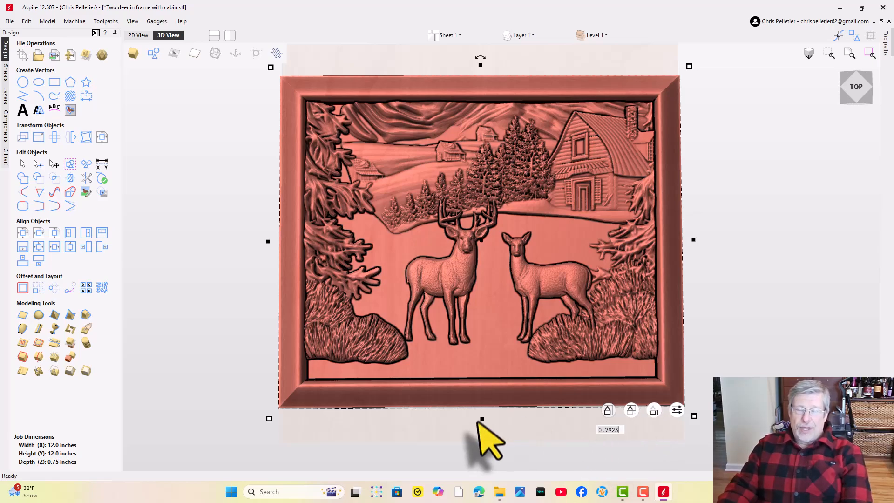
{"action": "left_click_drag", "start_coordinate": [521, 387], "coordinate": [526, 320]}
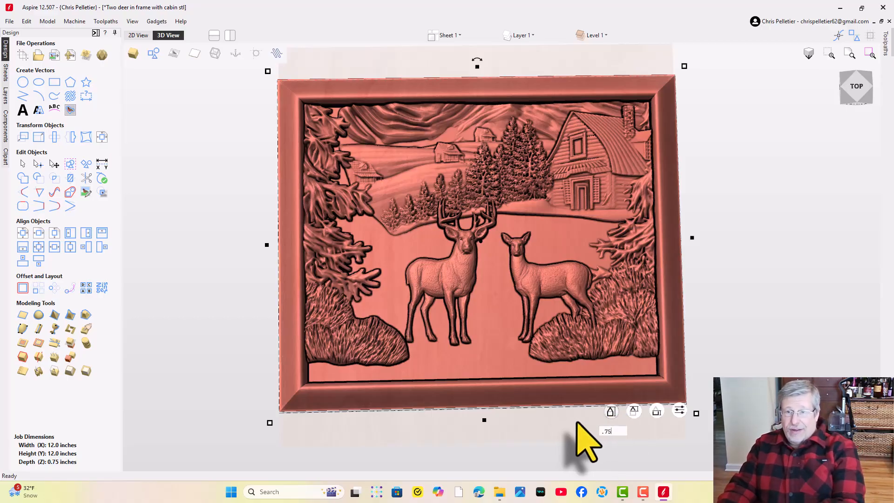
{"action": "scroll", "coordinate": [508, 294], "scroll_direction": "up", "scroll_amount": 2}
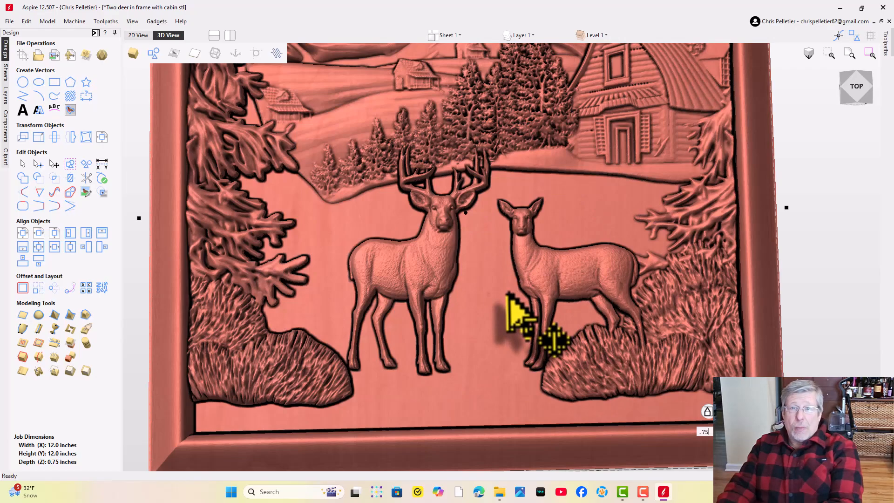
{"action": "left_click_drag", "start_coordinate": [508, 294], "coordinate": [509, 203]}
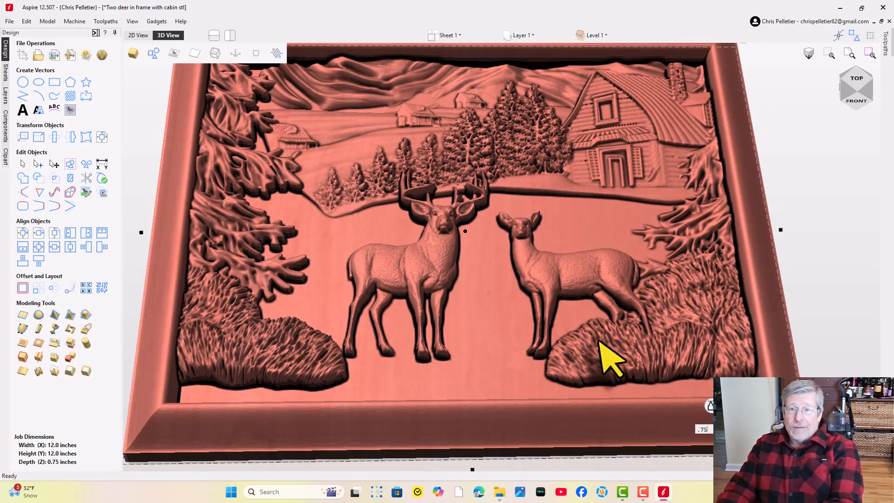
{"action": "key", "text": "Return"}
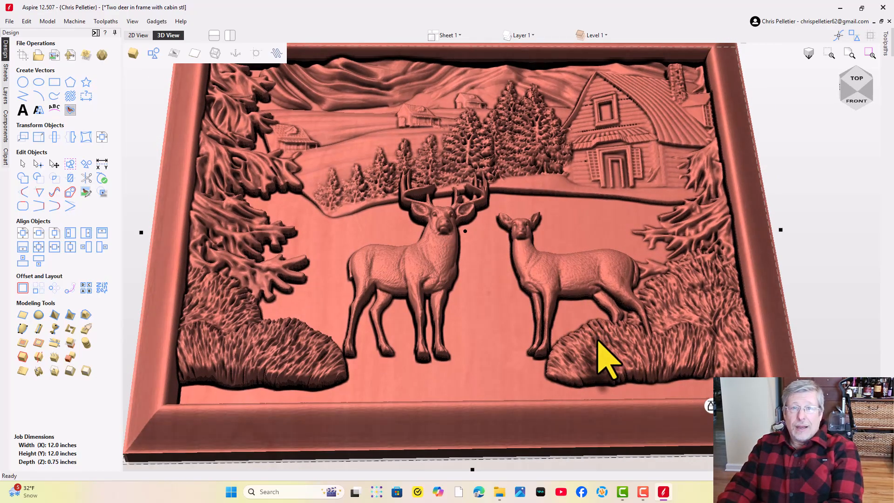
{"action": "left_click_drag", "start_coordinate": [534, 278], "coordinate": [519, 345]}
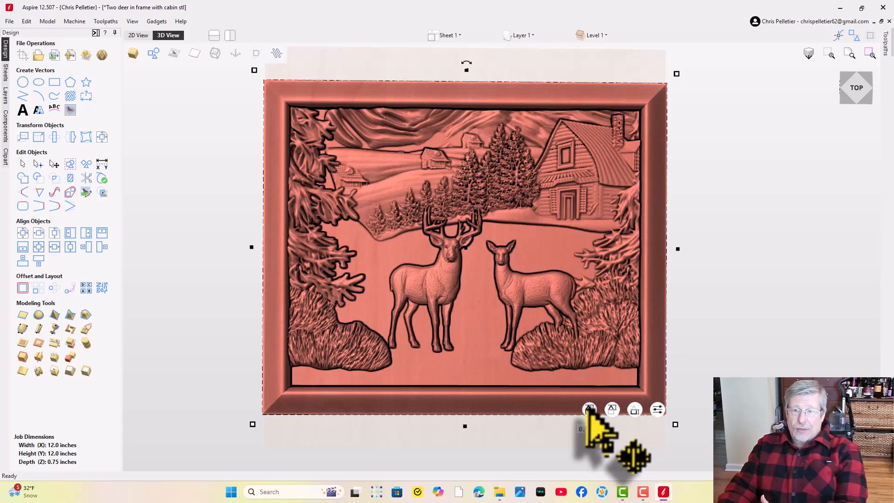
{"action": "left_click_drag", "start_coordinate": [572, 326], "coordinate": [496, 226]}
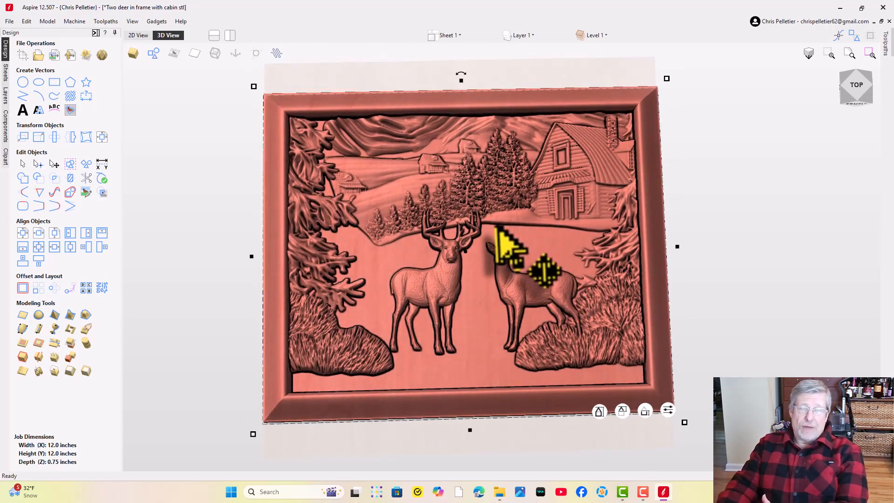
{"action": "left_click_drag", "start_coordinate": [552, 250], "coordinate": [530, 253]}
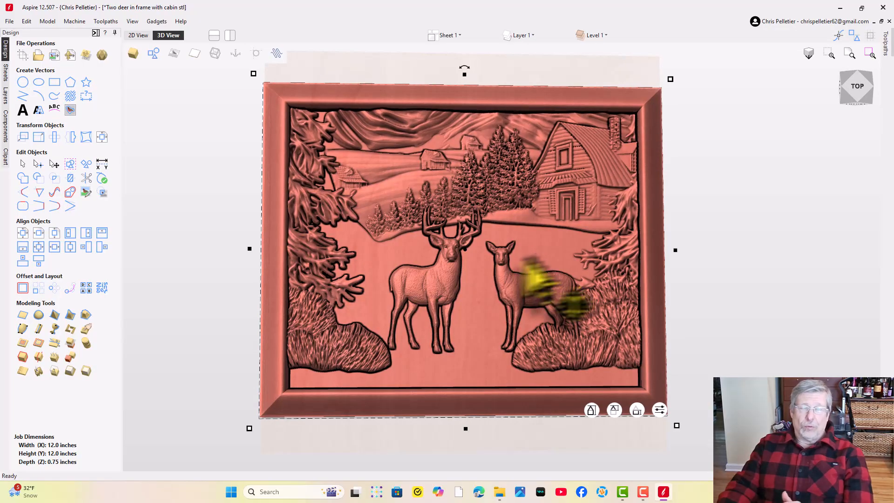
{"action": "left_click_drag", "start_coordinate": [469, 269], "coordinate": [439, 275]}
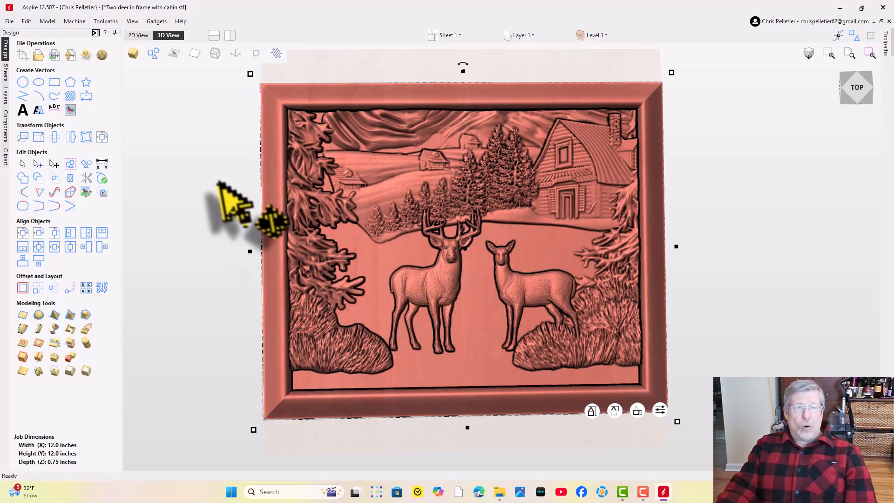
{"action": "left_click", "coordinate": [230, 199]}
{"action": "left_click_drag", "start_coordinate": [307, 302], "coordinate": [472, 300]}
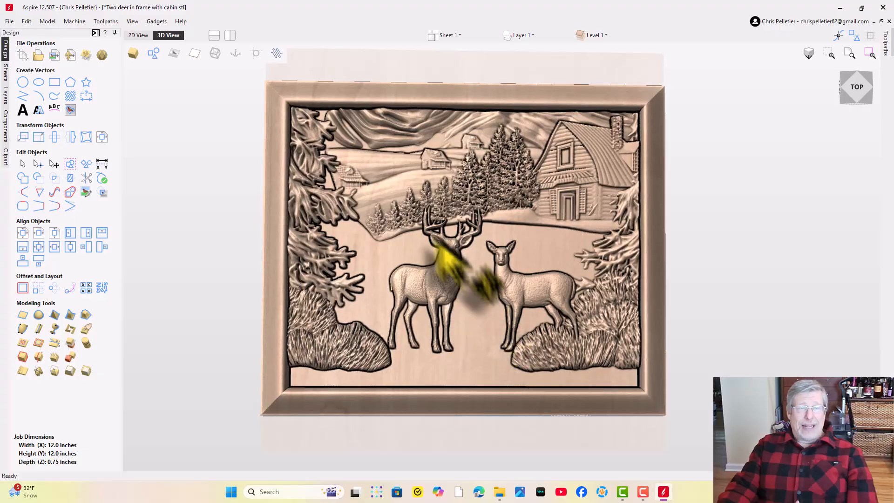
- Resize the framed deer component in the 2D view to 10 inches wide, with linked XY and automatic Z scaling
{"action": "left_click", "coordinate": [136, 36]}
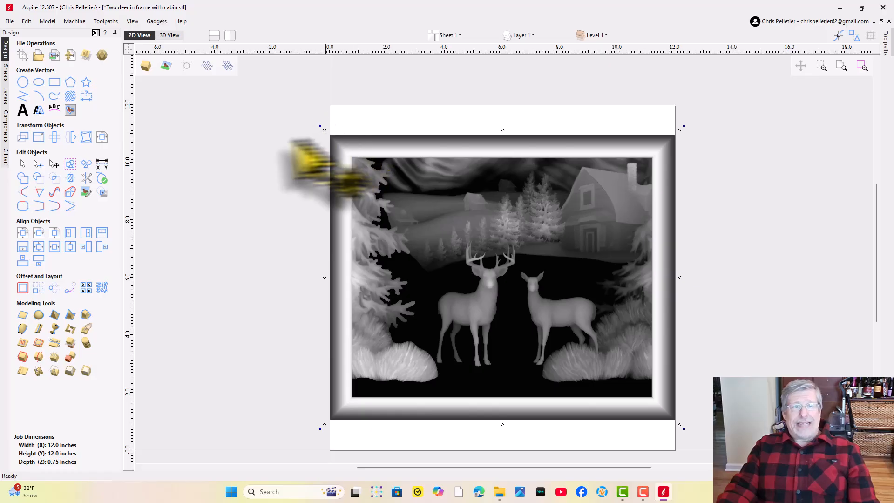
{"action": "left_click", "coordinate": [38, 137]}
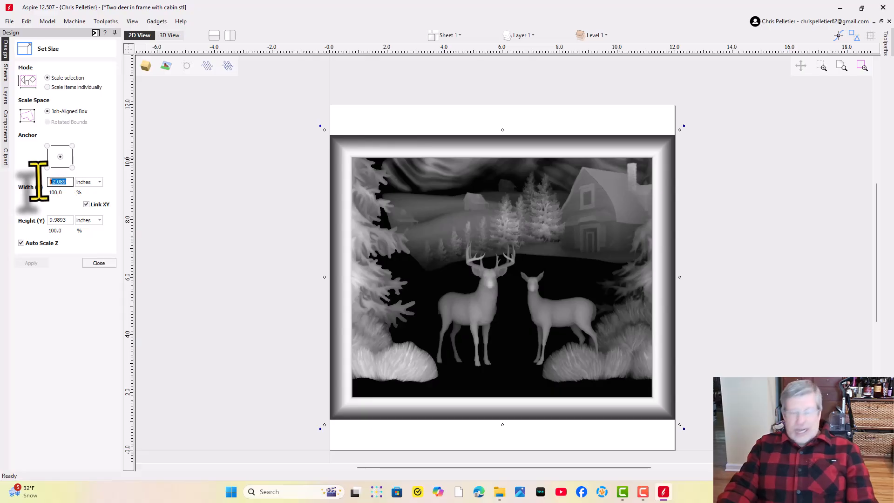
{"action": "type", "text": "10"}
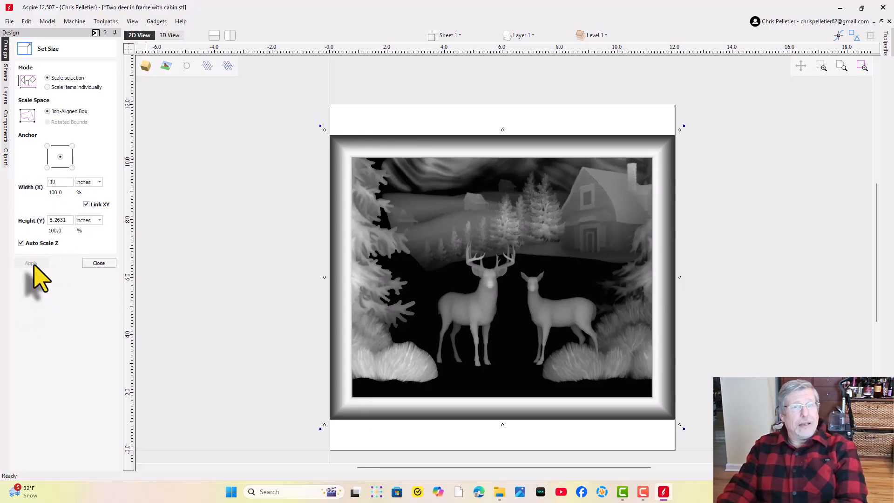
{"action": "left_click", "coordinate": [98, 262]}
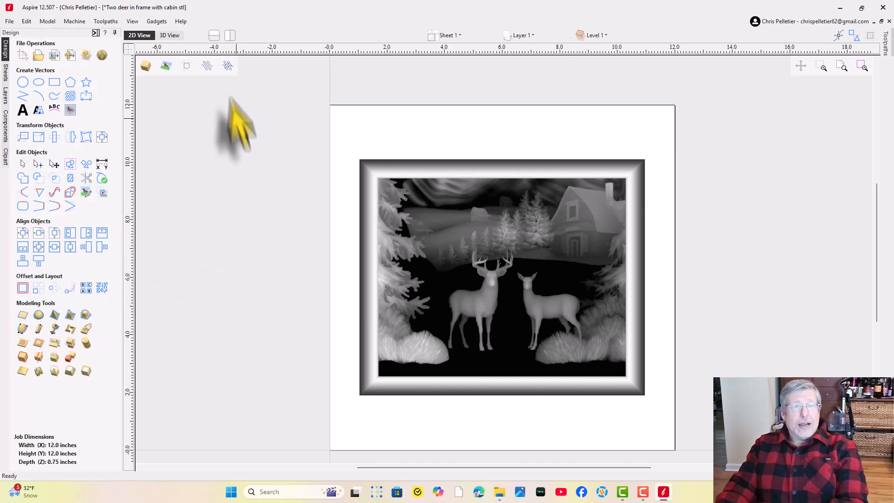
- Inspect the resized framed deer component in 3D from several angles, checking its relief and placement on the material
{"action": "left_click", "coordinate": [169, 35]}
{"action": "left_click_drag", "start_coordinate": [535, 204], "coordinate": [535, 202]}
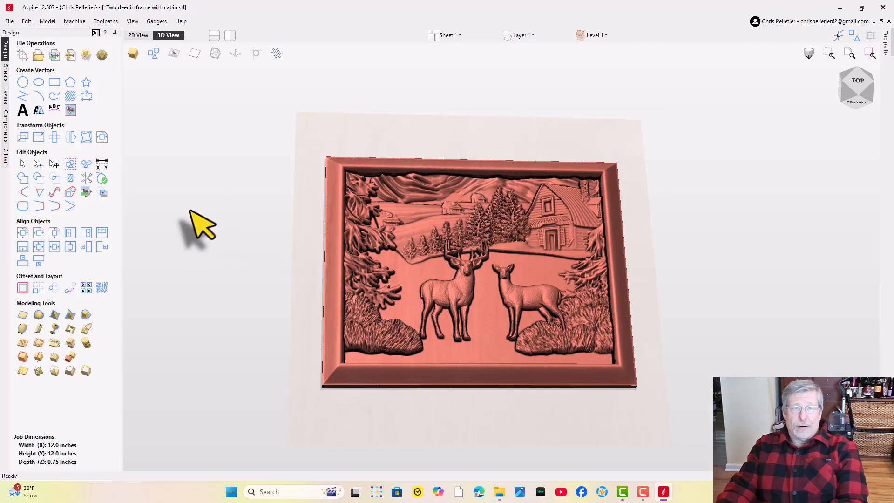
{"action": "double_click", "coordinate": [190, 210]}
{"action": "left_click_drag", "start_coordinate": [514, 342], "coordinate": [505, 322]}
{"action": "double_click", "coordinate": [505, 322]}
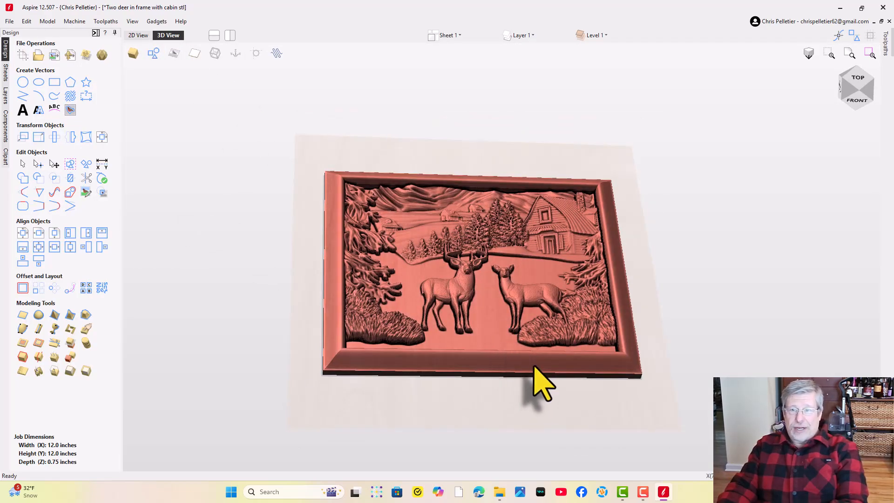
{"action": "left_click", "coordinate": [535, 373]}
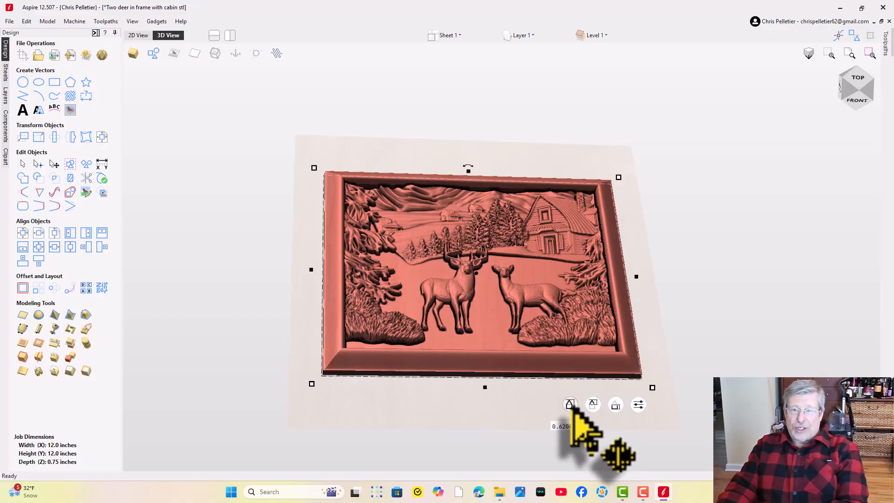
{"action": "left_click_drag", "start_coordinate": [488, 369], "coordinate": [439, 403]}
{"action": "left_click", "coordinate": [257, 261]}
{"action": "mouse_move", "coordinate": [435, 292]}
{"action": "left_mouse_down"}
{"action": "mouse_move", "coordinate": [442, 307]}
{"action": "mouse_move", "coordinate": [440, 296]}
{"action": "left_mouse_up"}
{"action": "left_click_drag", "start_coordinate": [514, 303], "coordinate": [468, 279]}
{"action": "left_click", "coordinate": [468, 282]}
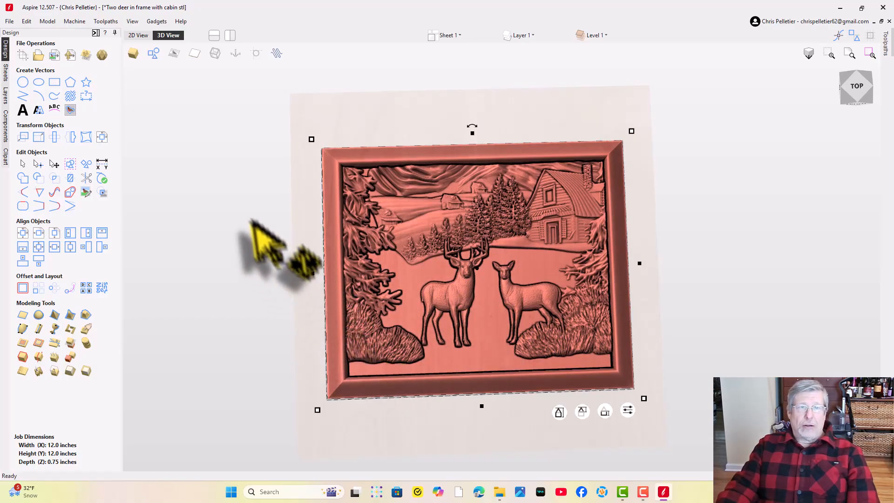
{"action": "left_click", "coordinate": [259, 250]}
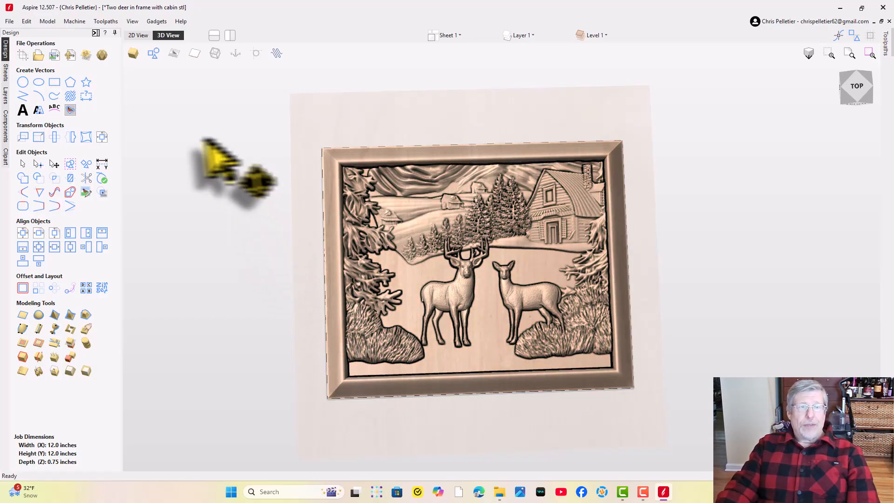
- Create a vector boundary around the framed deer component in the 2D view and check that it follows the frame's outer edge
{"action": "left_click", "coordinate": [139, 35]}
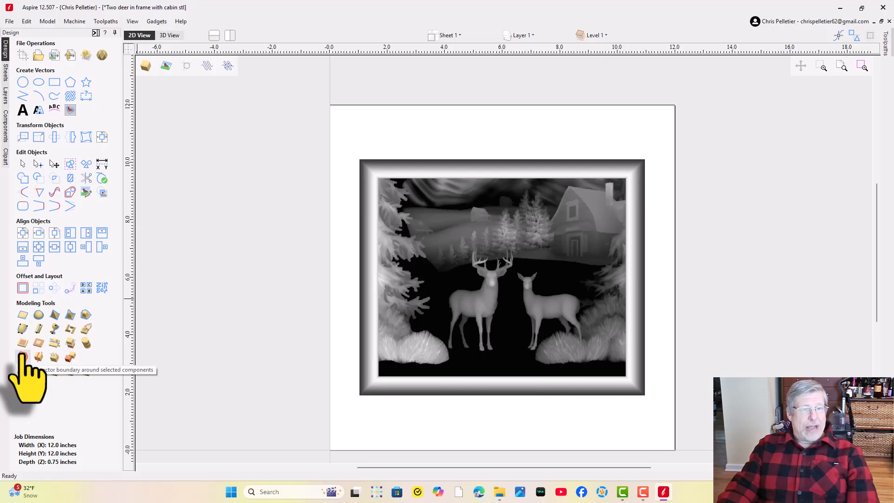
{"action": "left_click", "coordinate": [23, 356]}
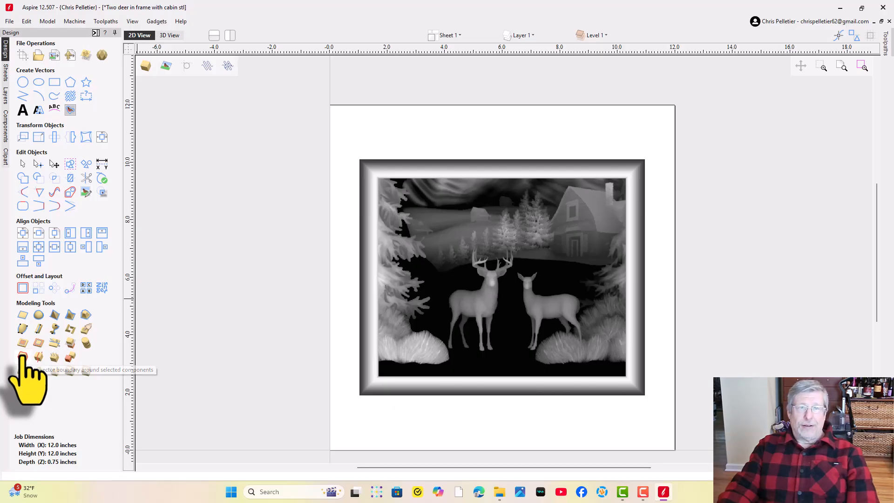
{"action": "left_click", "coordinate": [192, 219]}
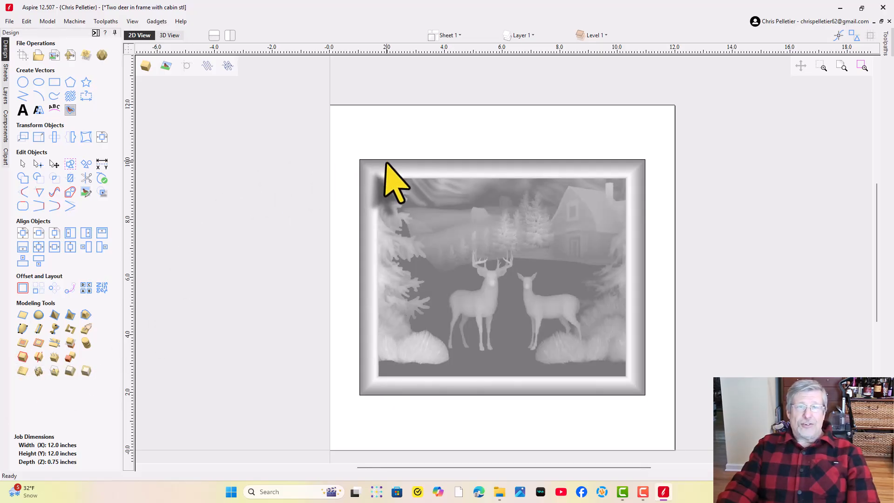
{"action": "scroll", "coordinate": [393, 177], "scroll_direction": "up", "scroll_amount": 3}
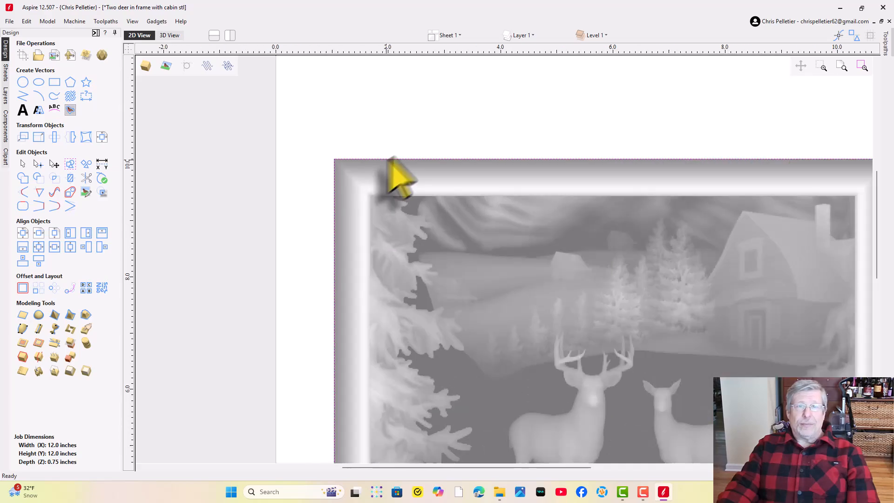
{"action": "key", "text": "F3"}
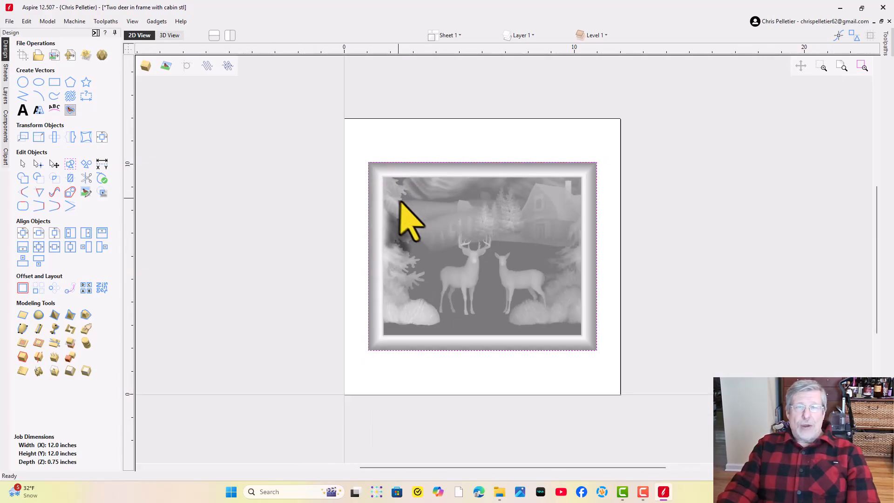
{"action": "middle_click_drag", "start_coordinate": [458, 205], "coordinate": [430, 231]}
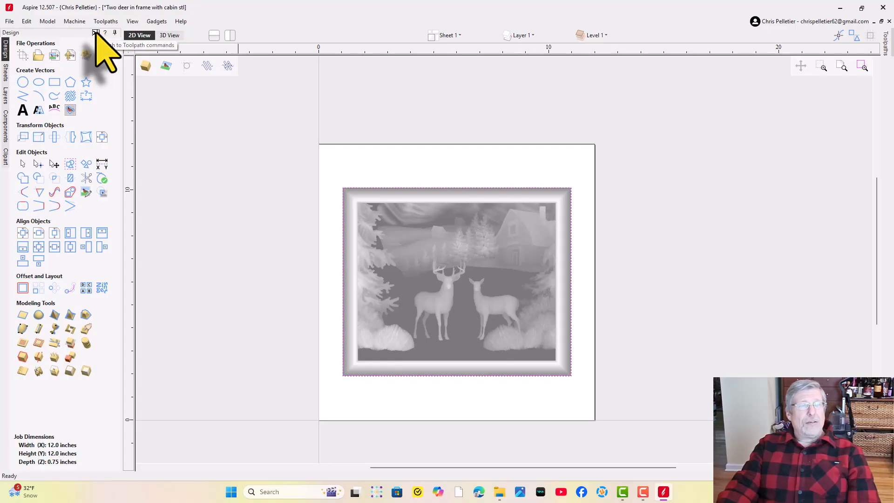
- Switch to the toolpath commands and set the material setup's gap above the model to 0.01 inches
{"action": "left_click", "coordinate": [96, 33]}
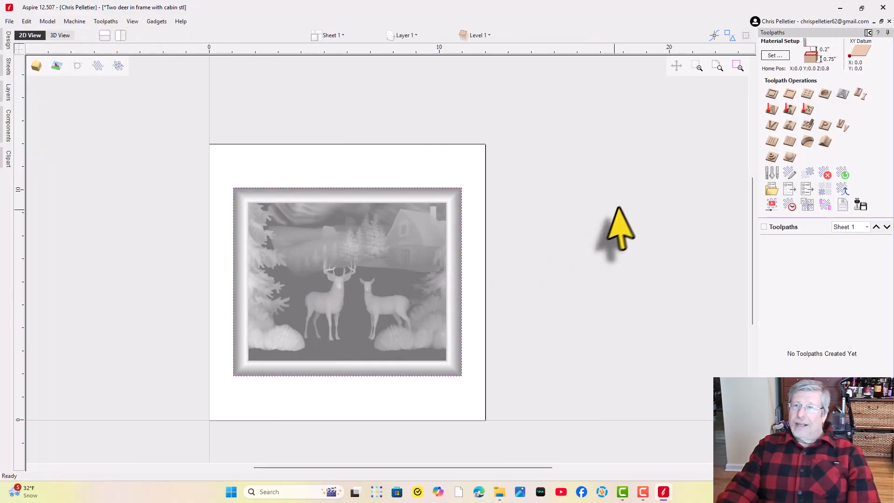
{"action": "left_click", "coordinate": [60, 36]}
{"action": "scroll", "coordinate": [509, 177], "scroll_direction": "up", "scroll_amount": 3}
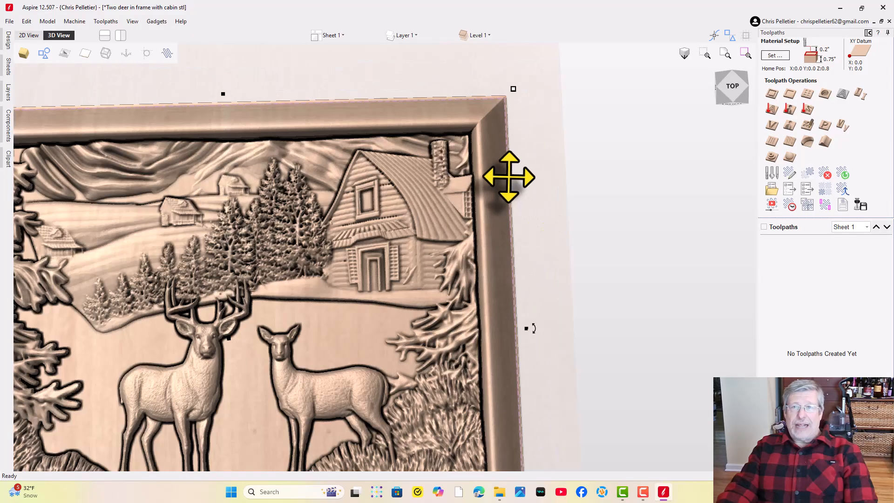
{"action": "scroll", "coordinate": [578, 223], "scroll_direction": "down", "scroll_amount": 3}
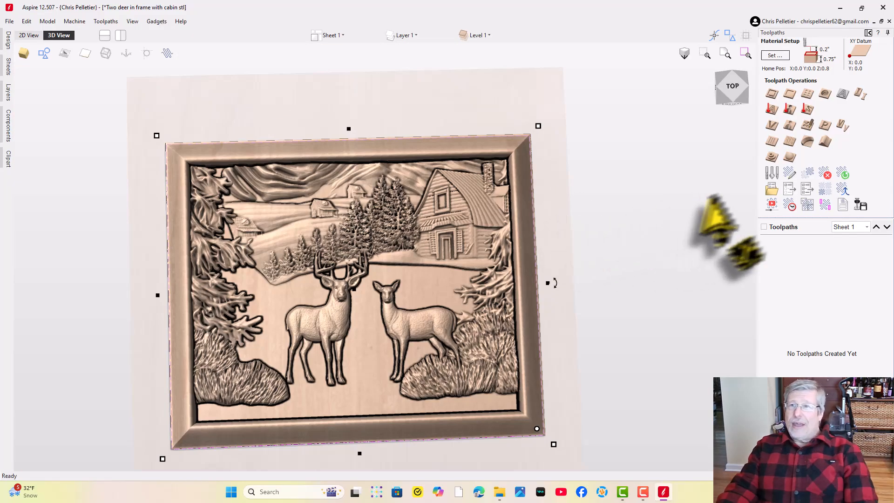
{"action": "left_click", "coordinate": [773, 54]}
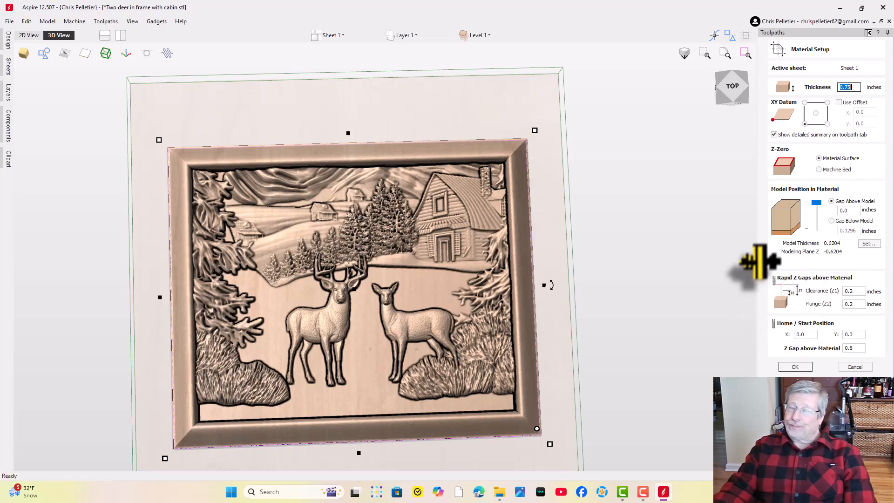
{"action": "mouse_move", "coordinate": [709, 253]}
{"action": "left_mouse_down"}
{"action": "mouse_move", "coordinate": [695, 257]}
{"action": "mouse_move", "coordinate": [708, 244]}
{"action": "left_mouse_up"}
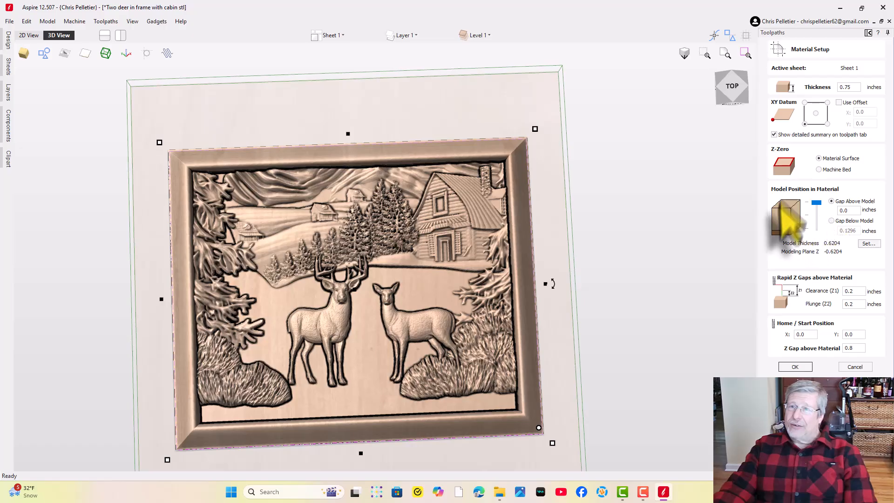
{"action": "left_click_drag", "start_coordinate": [423, 356], "coordinate": [385, 322]}
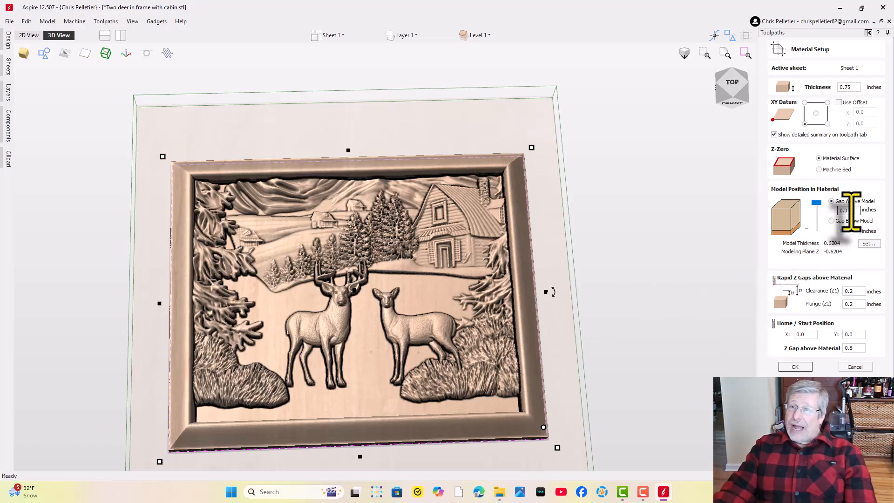
{"action": "left_click", "coordinate": [849, 211]}
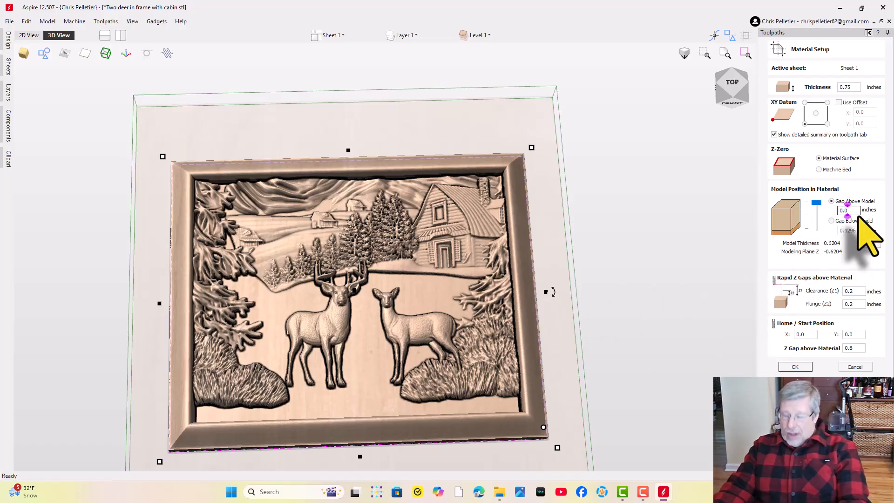
{"action": "type", "text": "1"}
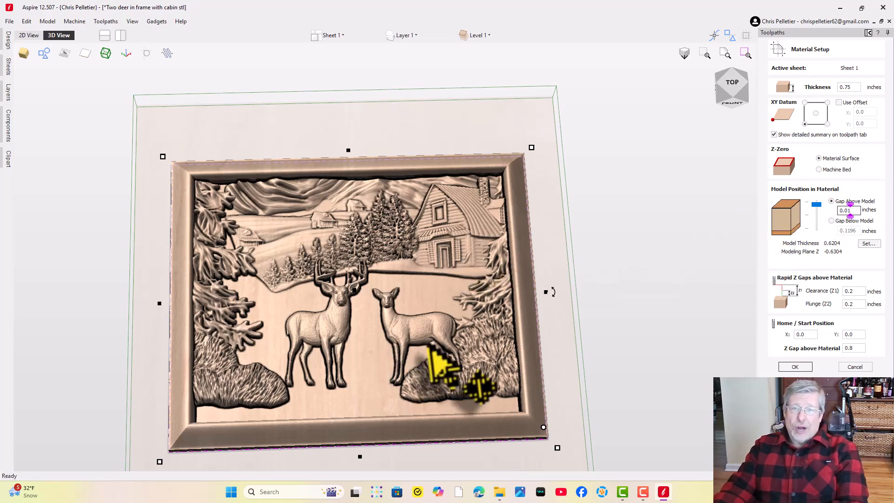
- Check the model's position inside the material block from the front and above, and accept the material setup
{"action": "left_click_drag", "start_coordinate": [479, 419], "coordinate": [410, 399]}
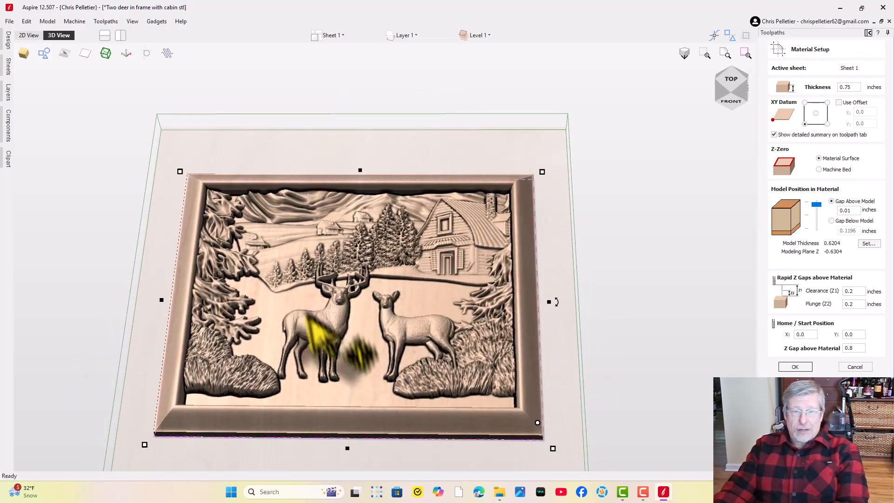
{"action": "left_click_drag", "start_coordinate": [381, 357], "coordinate": [385, 189]}
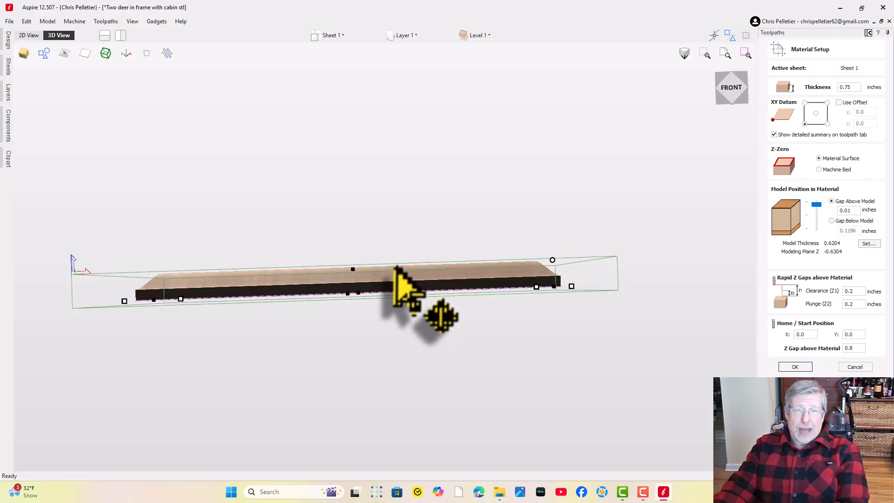
{"action": "left_click_drag", "start_coordinate": [389, 270], "coordinate": [399, 475]}
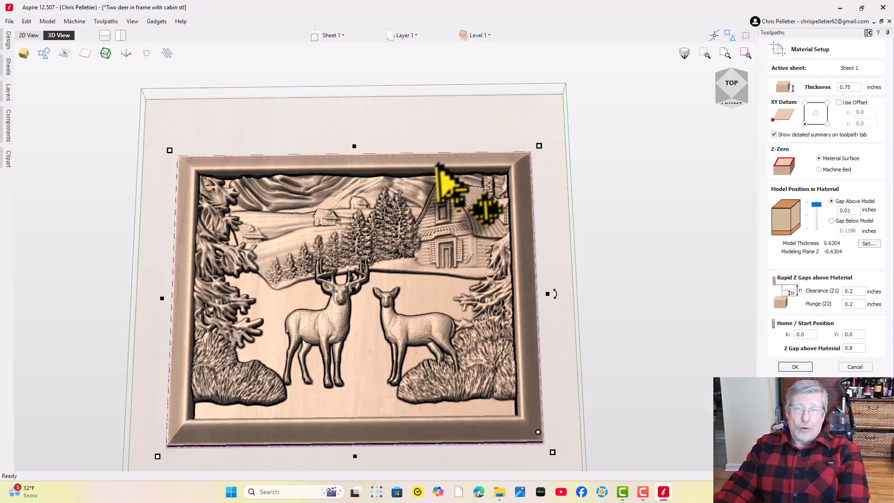
{"action": "middle_click_drag", "start_coordinate": [457, 347], "coordinate": [465, 315]}
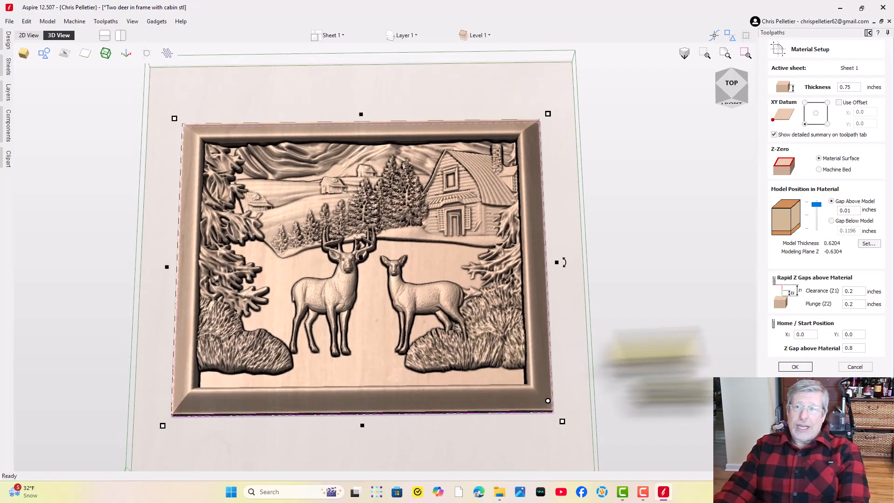
{"action": "left_click", "coordinate": [795, 367]}
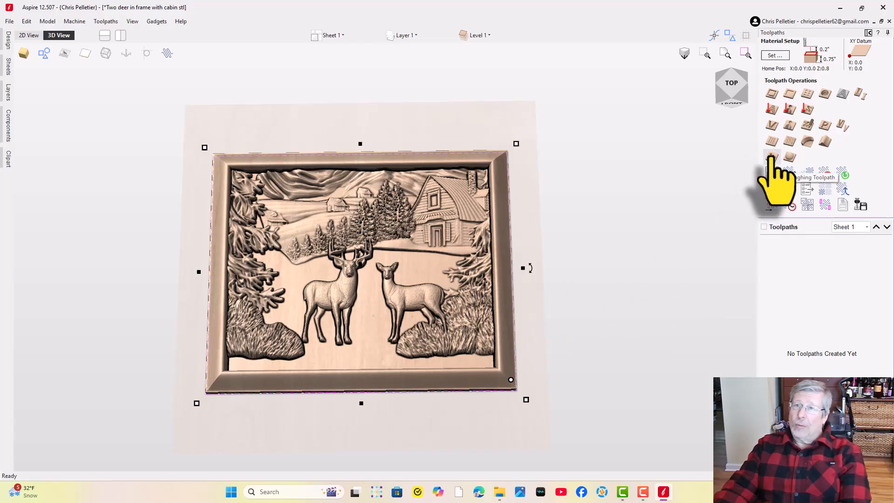
- Start a 3D roughing toolpath and accept the 1/4-inch Woodchuck end mill settings with 0.5-inch pass depth and 100 inches/min feed
{"action": "left_click", "coordinate": [771, 156]}
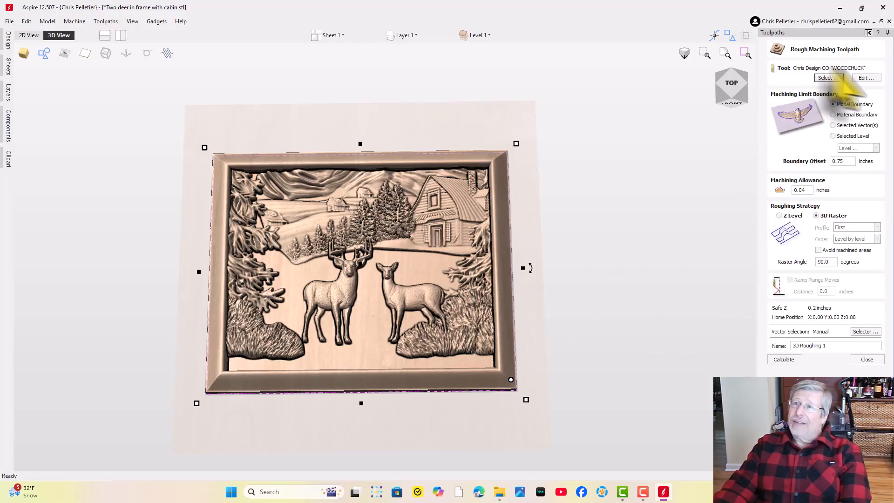
{"action": "left_click", "coordinate": [862, 78]}
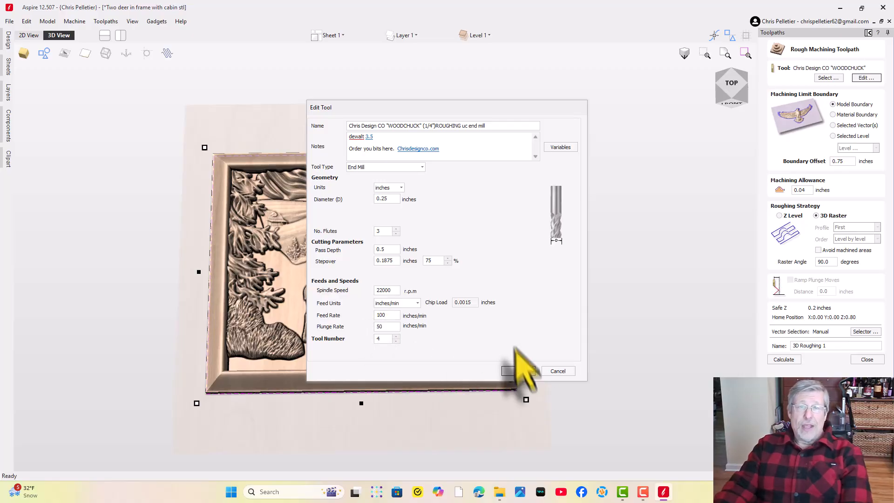
{"action": "left_click", "coordinate": [518, 371]}
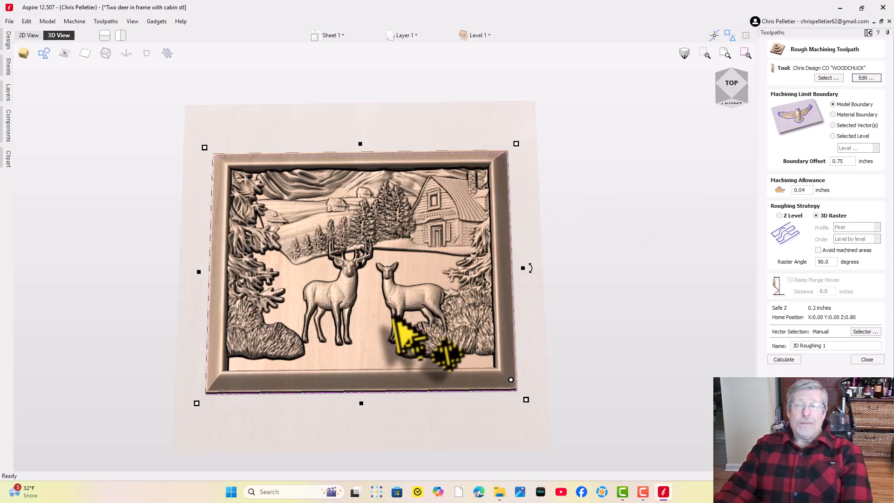
- Calculate the 3D Raster roughing toolpath at 90 degrees, using the model boundary with 0.75-inch offset and 0.04-inch machining allowance
{"action": "left_click_drag", "start_coordinate": [399, 320], "coordinate": [379, 259]}
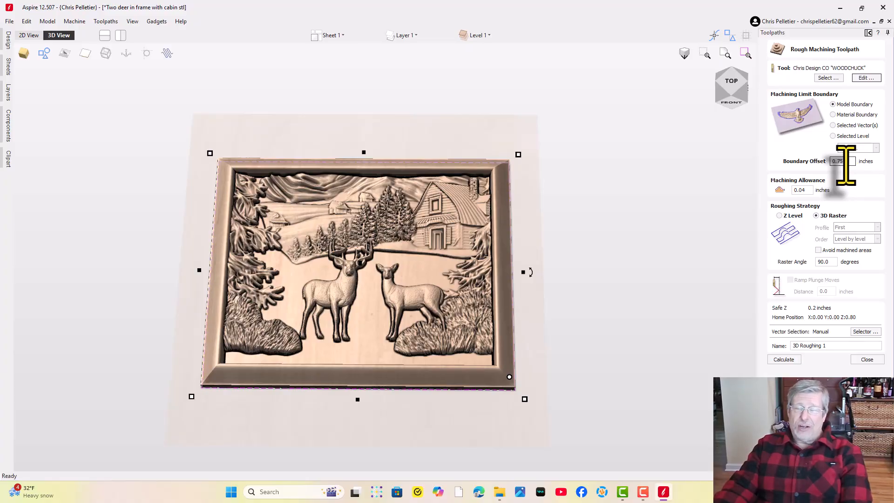
{"action": "left_click_drag", "start_coordinate": [316, 321], "coordinate": [307, 342]}
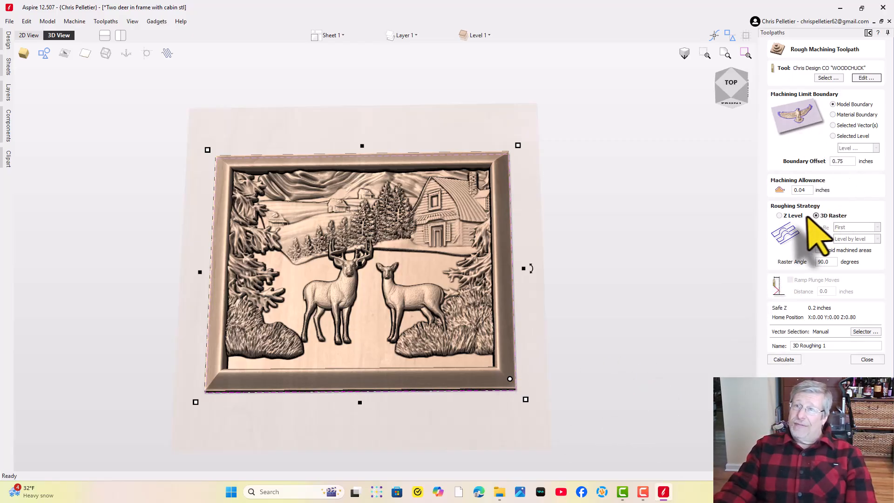
{"action": "left_click", "coordinate": [807, 195]}
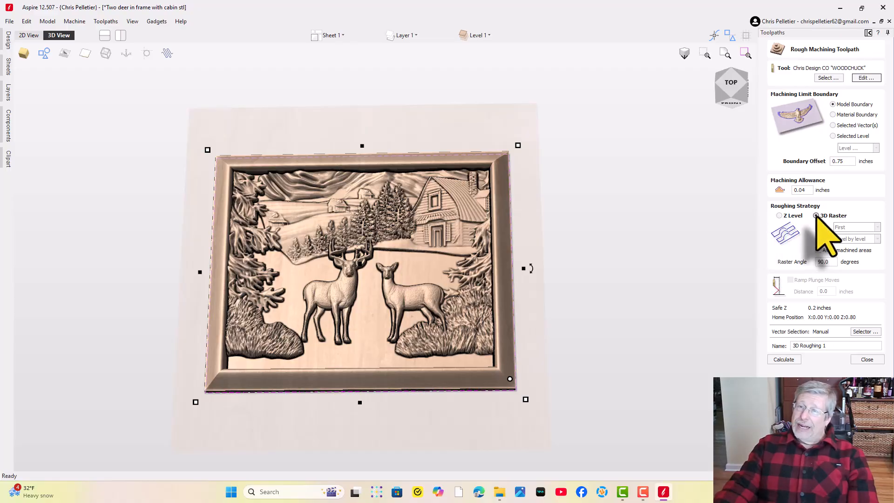
{"action": "left_click_drag", "start_coordinate": [670, 249], "coordinate": [345, 229]}
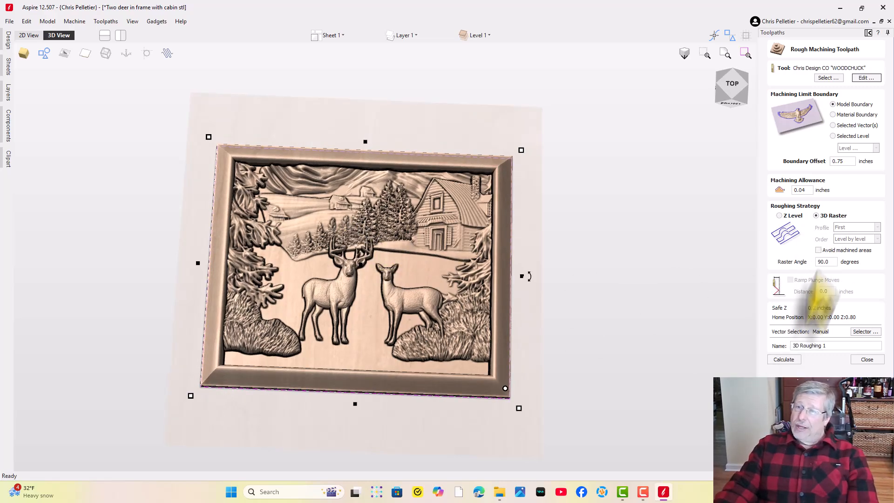
{"action": "left_click", "coordinate": [775, 360]}
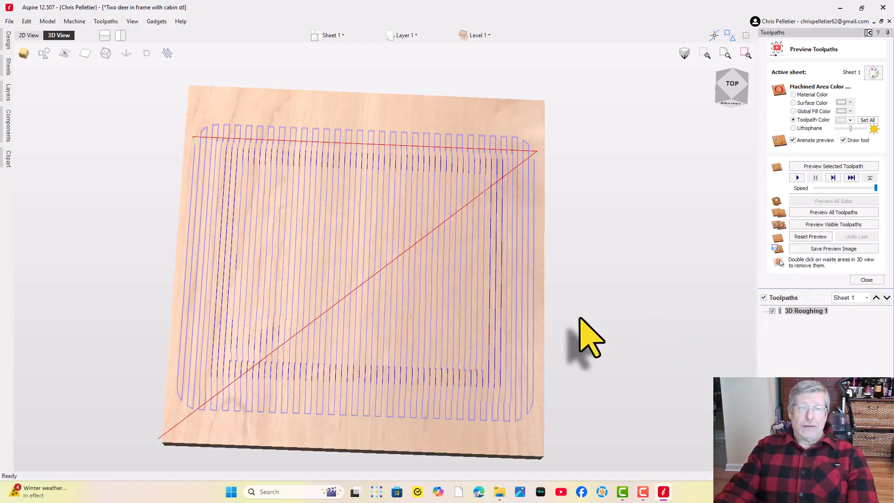
- Preview the visible roughing toolpath and examine the simulated cut from above and at a low angle
{"action": "left_click", "coordinate": [803, 227]}
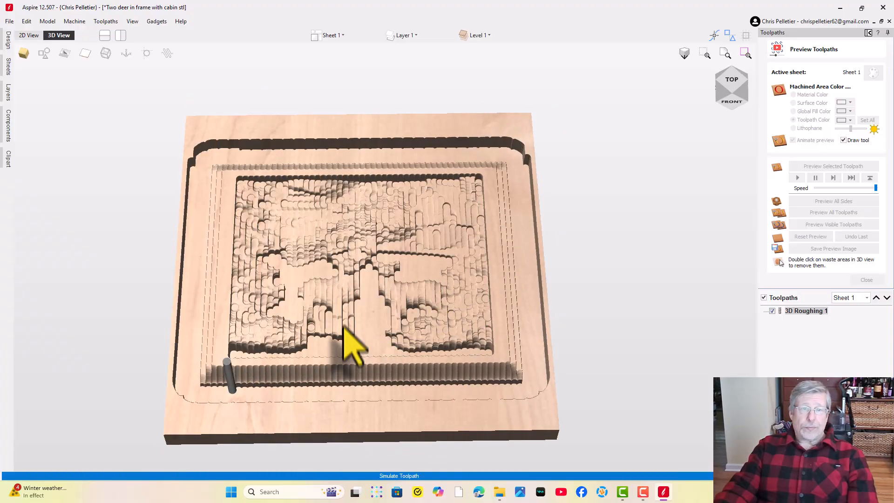
{"action": "left_click_drag", "start_coordinate": [349, 312], "coordinate": [225, 144]}
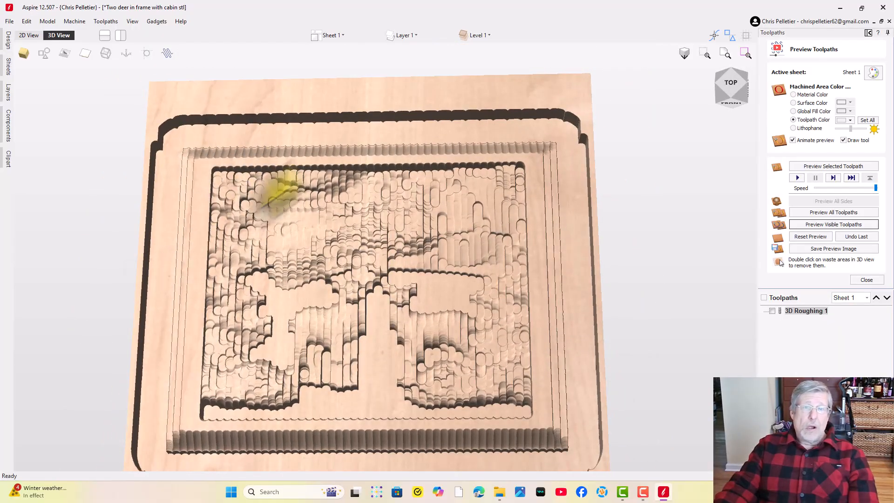
{"action": "left_click_drag", "start_coordinate": [404, 315], "coordinate": [511, 259]}
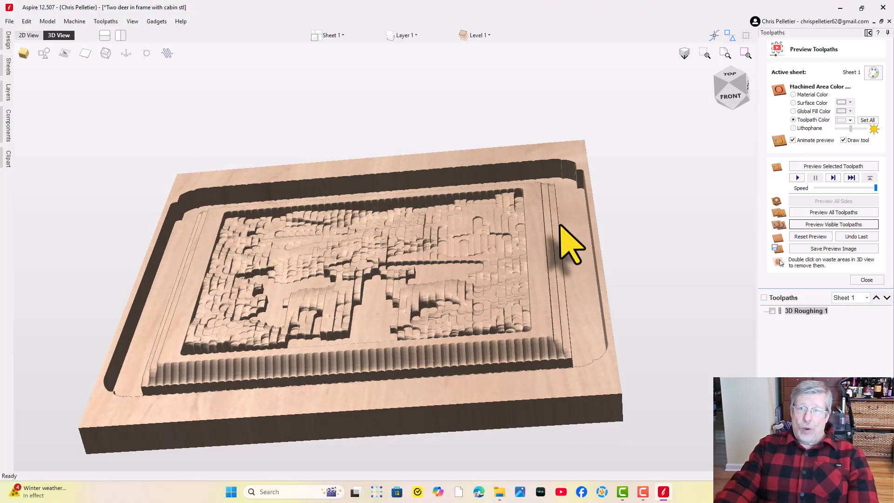
- Check the roughing preview from directly above the whole block and close the preview
{"action": "left_click_drag", "start_coordinate": [572, 319], "coordinate": [564, 293]}
{"action": "mouse_move", "coordinate": [444, 226]}
{"action": "left_mouse_down"}
{"action": "mouse_move", "coordinate": [347, 276]}
{"action": "mouse_move", "coordinate": [367, 303]}
{"action": "mouse_move", "coordinate": [391, 309]}
{"action": "mouse_move", "coordinate": [405, 250]}
{"action": "mouse_move", "coordinate": [382, 254]}
{"action": "mouse_move", "coordinate": [367, 220]}
{"action": "mouse_move", "coordinate": [378, 243]}
{"action": "mouse_move", "coordinate": [374, 263]}
{"action": "mouse_move", "coordinate": [375, 254]}
{"action": "left_mouse_up"}
{"action": "scroll", "coordinate": [347, 284], "scroll_direction": "down", "scroll_amount": 3}
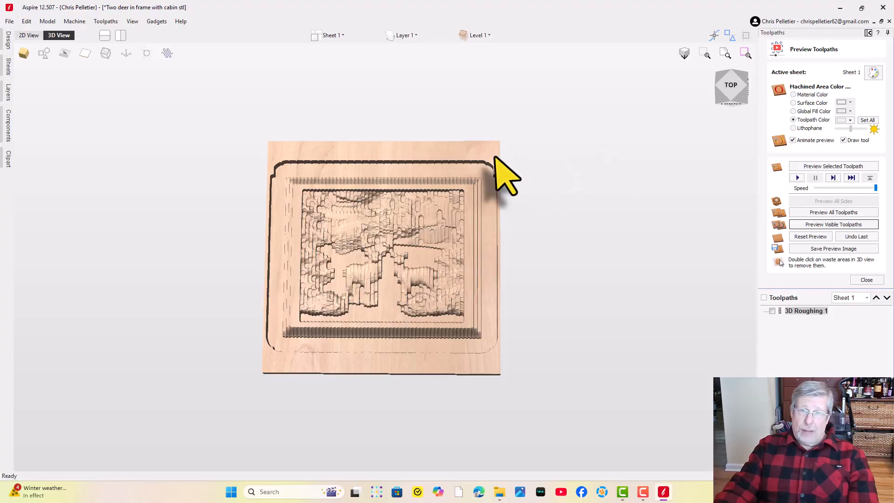
{"action": "left_click", "coordinate": [866, 279]}
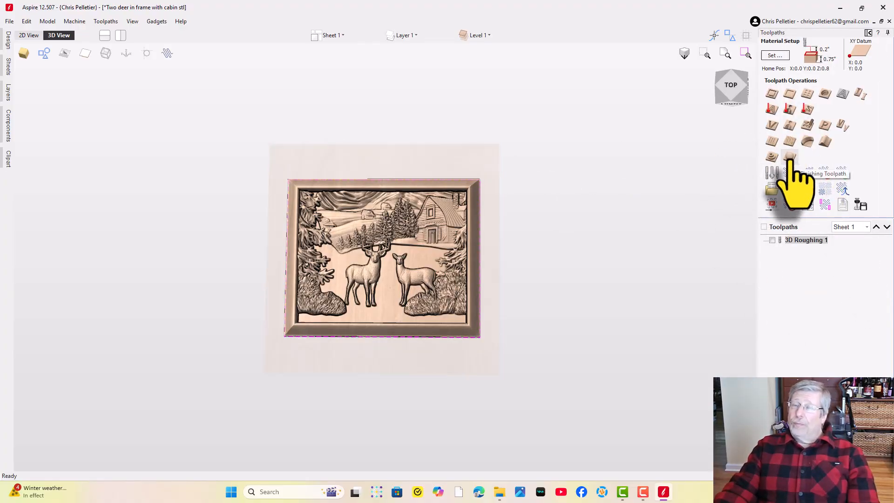
- Start a 3D finish toolpath and accept the CDCO 1/4-inch tapered ball nose settings with 0.0024-inch stepover and 19000 rpm
{"action": "left_click", "coordinate": [790, 157]}
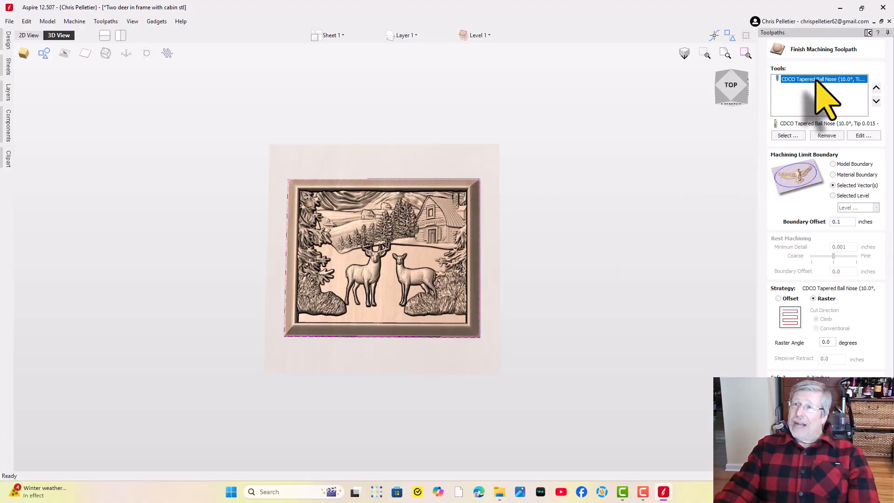
{"action": "left_click", "coordinate": [861, 135]}
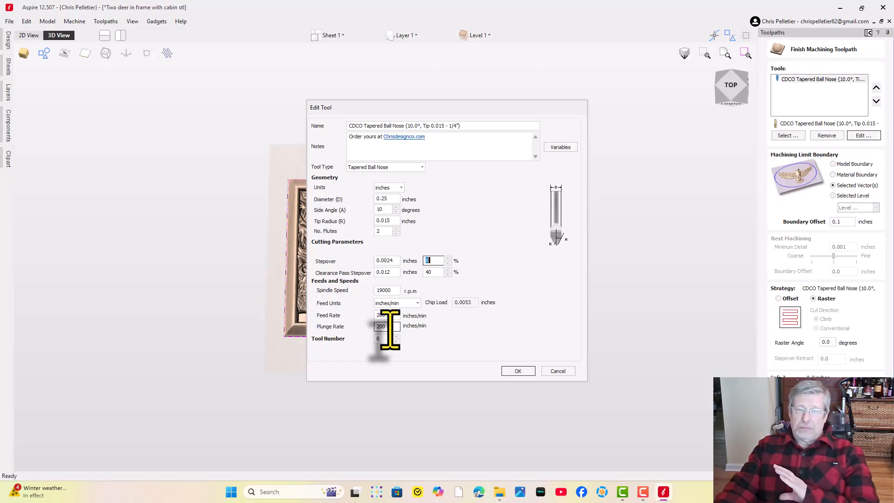
{"action": "left_click", "coordinate": [518, 371]}
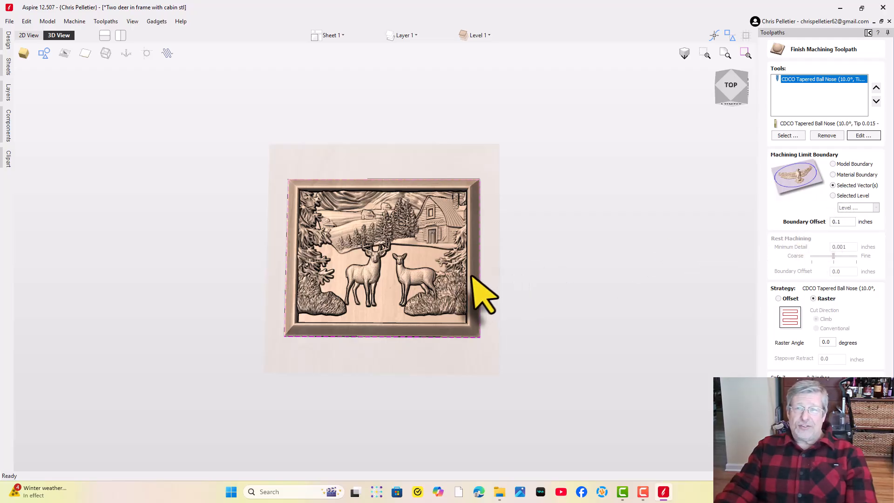
- Calculate the Raster finish toolpath at 0 degrees, limited to the selected vector with a 0.1-inch boundary offset
{"action": "scroll", "coordinate": [470, 283], "scroll_direction": "up", "scroll_amount": 3}
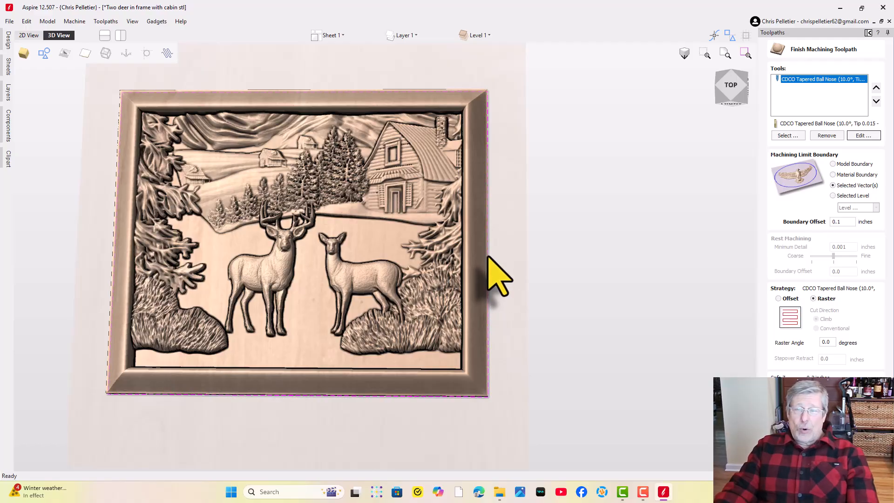
{"action": "scroll", "coordinate": [495, 275], "scroll_direction": "down", "scroll_amount": 2}
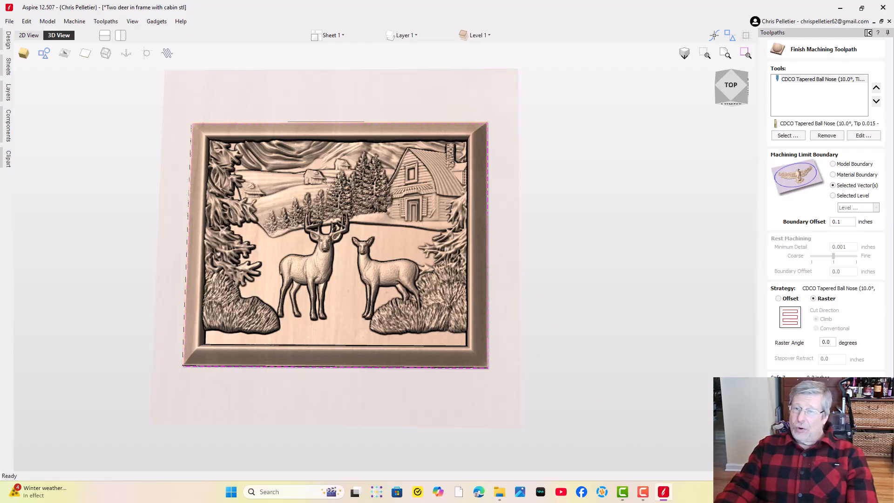
{"action": "left_click", "coordinate": [796, 440]}
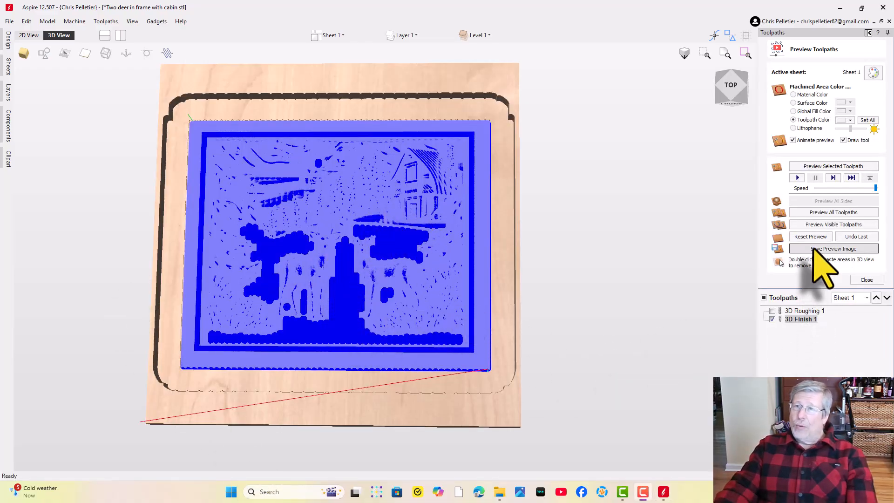
- Reset the simulated block and preview all toolpaths, covering both 3D roughing and 3D finish
{"action": "left_click", "coordinate": [809, 237]}
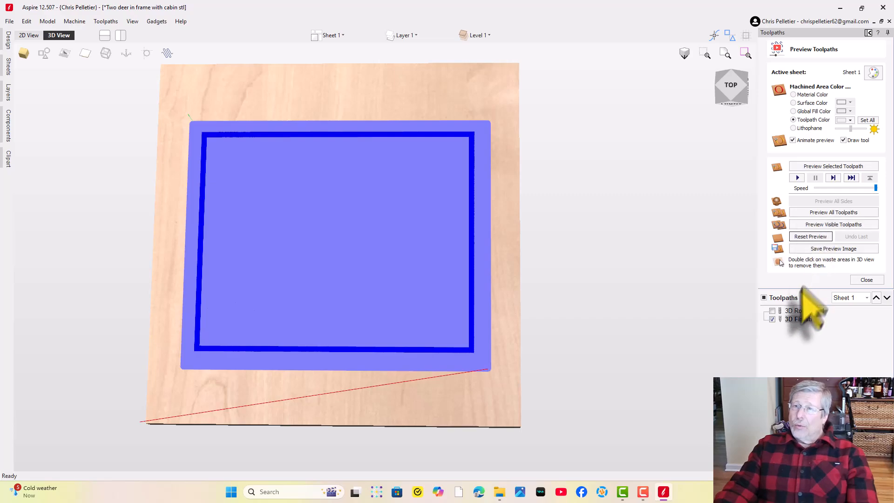
{"action": "left_click", "coordinate": [771, 318]}
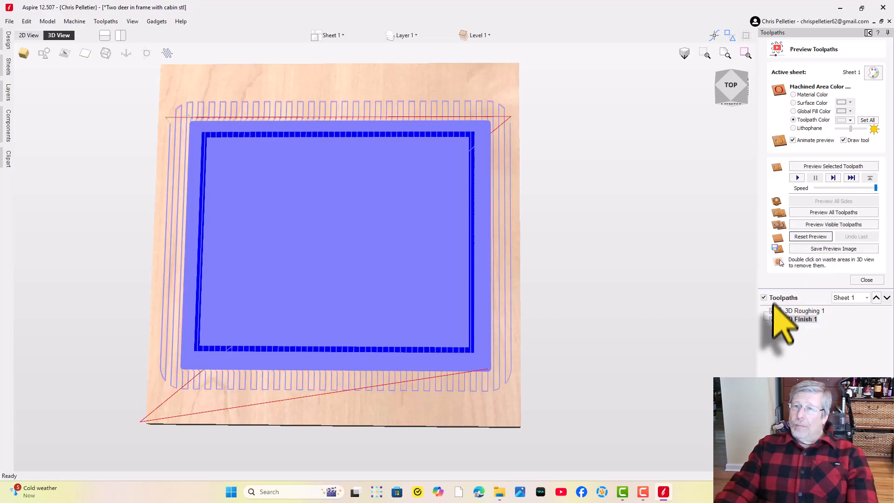
{"action": "left_click", "coordinate": [799, 213]}
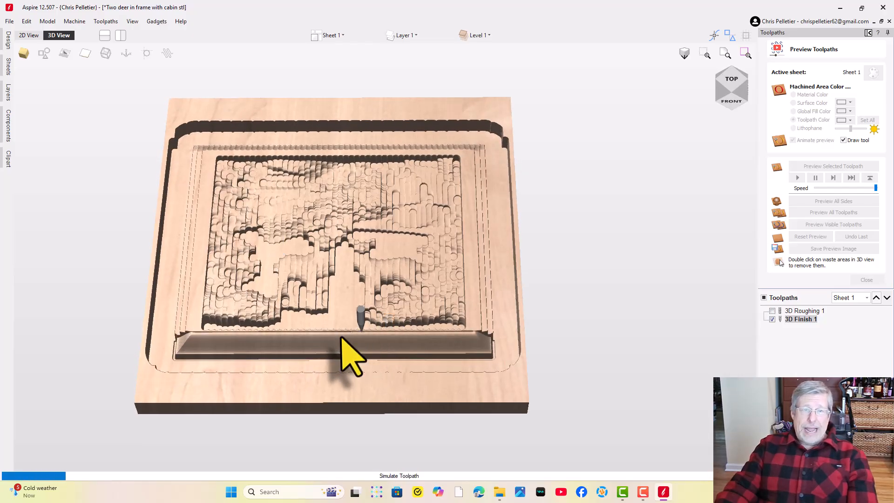
- Examine the simulated finish cut on the deer, grass, cabin and frame from close up and above, and close the preview
{"action": "scroll", "coordinate": [363, 338], "scroll_direction": "up", "scroll_amount": 3}
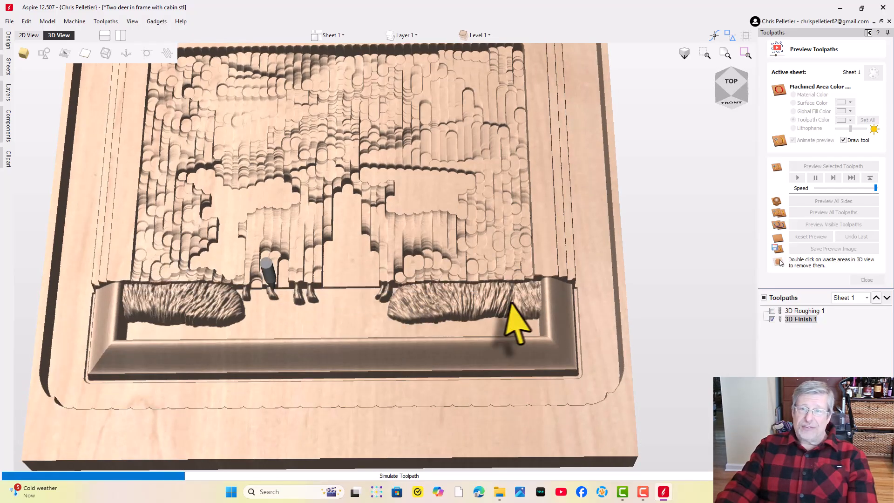
{"action": "scroll", "coordinate": [535, 307], "scroll_direction": "up", "scroll_amount": 3}
{"action": "left_click_drag", "start_coordinate": [451, 249], "coordinate": [540, 182]}
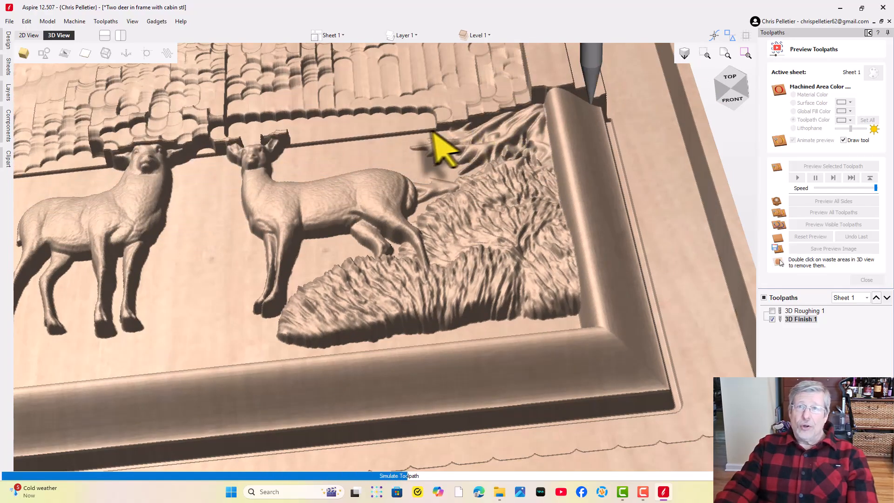
{"action": "scroll", "coordinate": [349, 188], "scroll_direction": "down", "scroll_amount": 5}
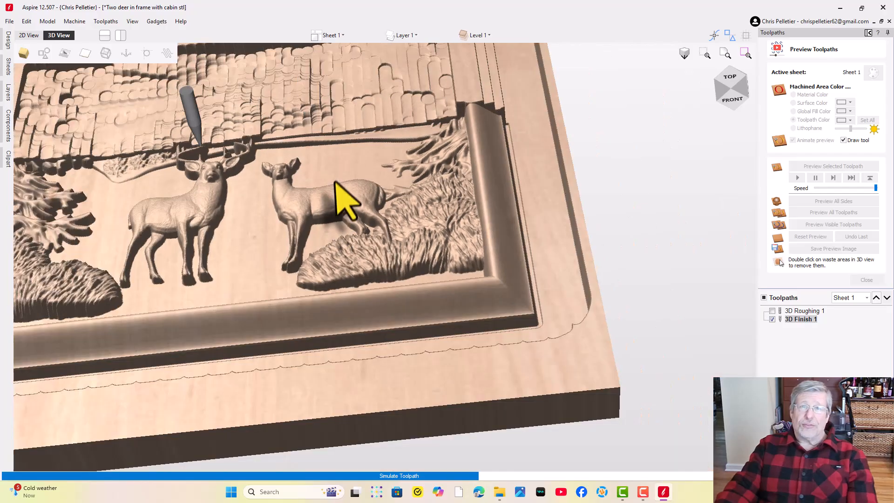
{"action": "left_click_drag", "start_coordinate": [350, 200], "coordinate": [372, 302]}
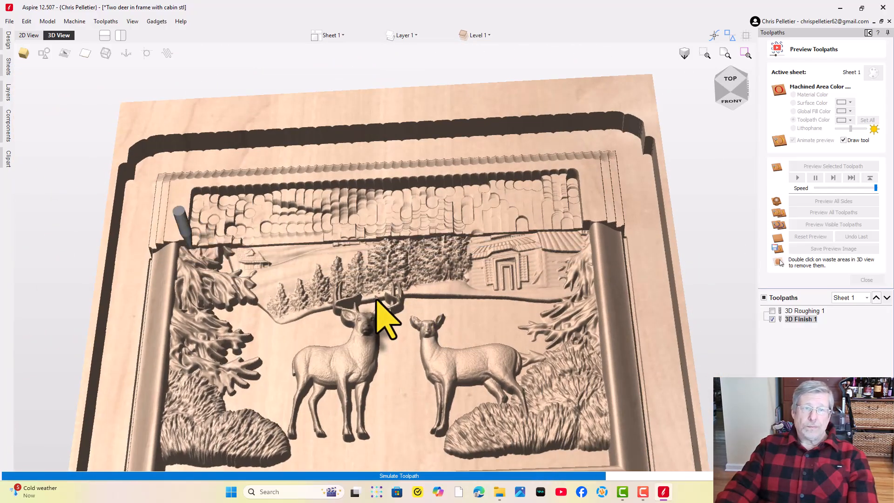
{"action": "scroll", "coordinate": [385, 315], "scroll_direction": "down", "scroll_amount": 2}
{"action": "left_click_drag", "start_coordinate": [393, 295], "coordinate": [406, 214]}
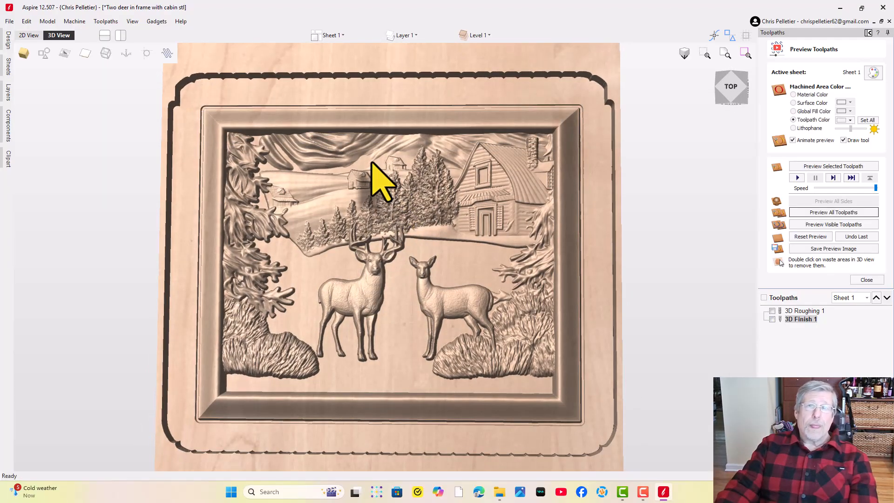
{"action": "left_click_drag", "start_coordinate": [425, 169], "coordinate": [705, 196]}
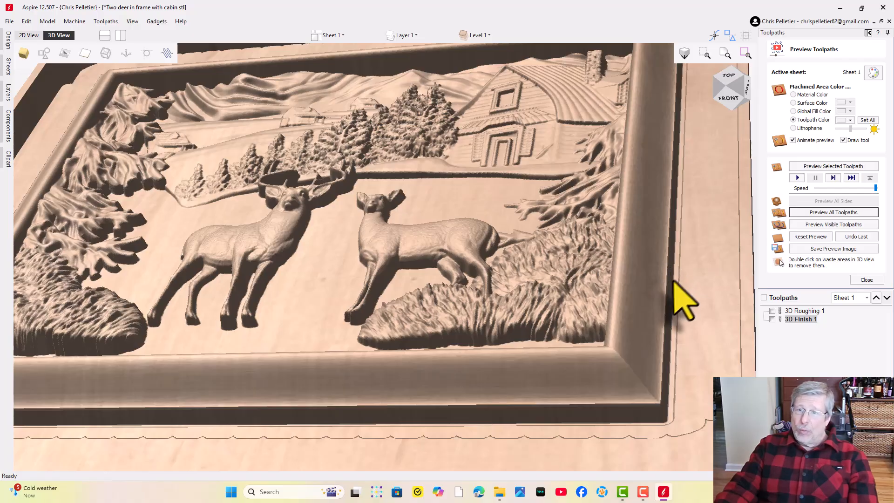
{"action": "left_click_drag", "start_coordinate": [677, 289], "coordinate": [729, 284]}
{"action": "left_click_drag", "start_coordinate": [412, 235], "coordinate": [540, 332]}
{"action": "scroll", "coordinate": [408, 291], "scroll_direction": "down", "scroll_amount": 5}
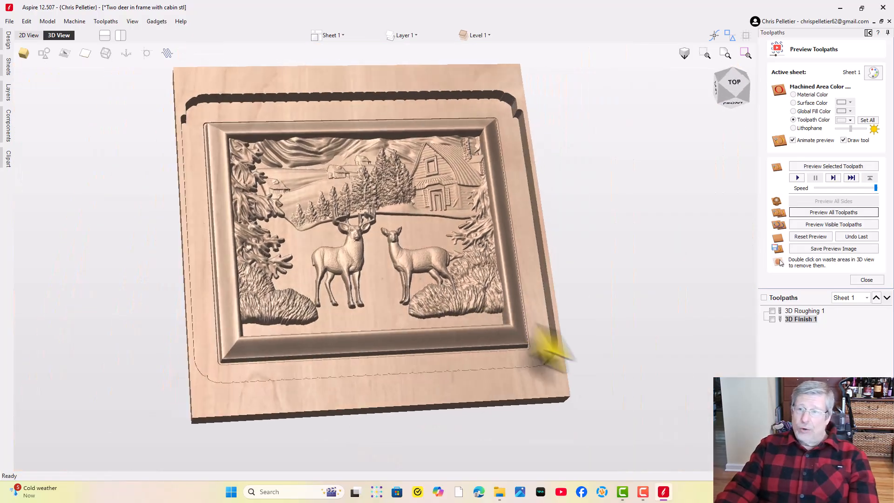
{"action": "left_click", "coordinate": [866, 280]}
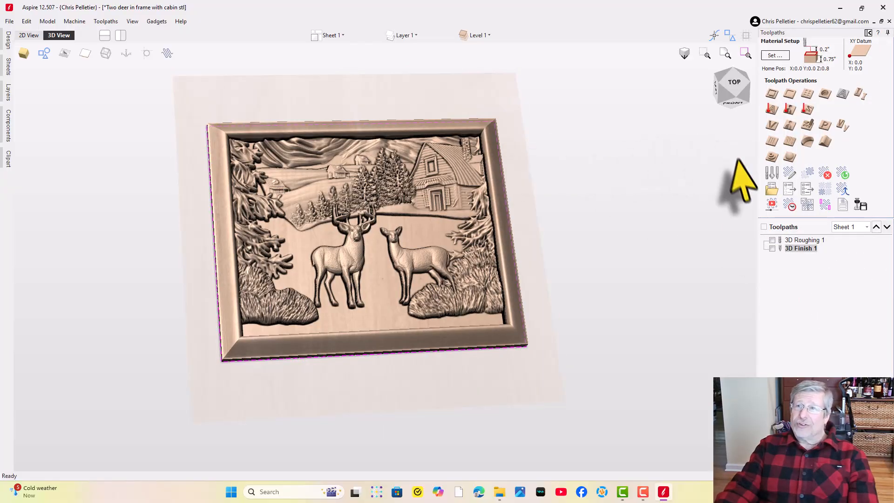
- Start a 2D profile toolpath around the outside of the frame and set its cut depth to 0.75 inch
{"action": "left_click", "coordinate": [772, 94]}
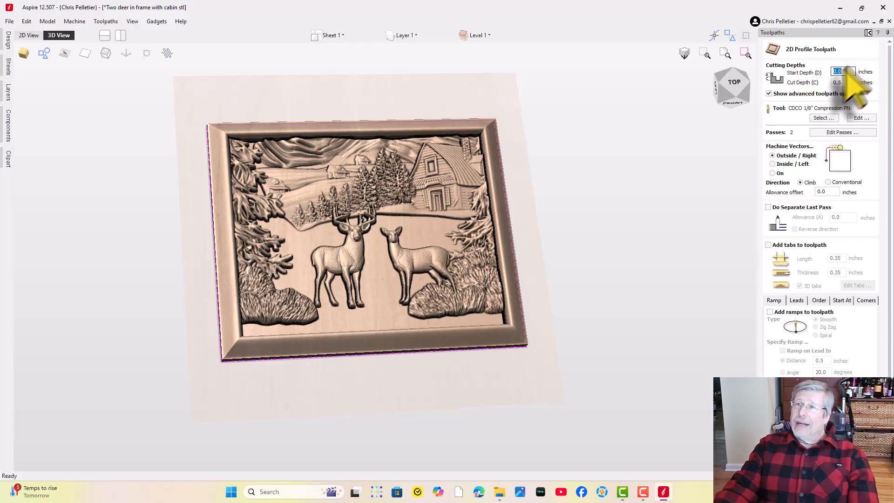
{"action": "left_click_drag", "start_coordinate": [495, 235], "coordinate": [364, 290]}
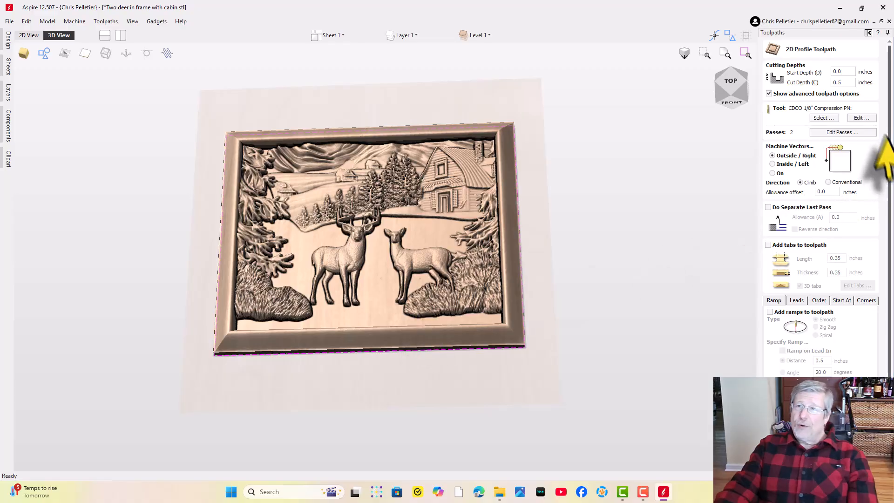
{"action": "left_click", "coordinate": [844, 83]}
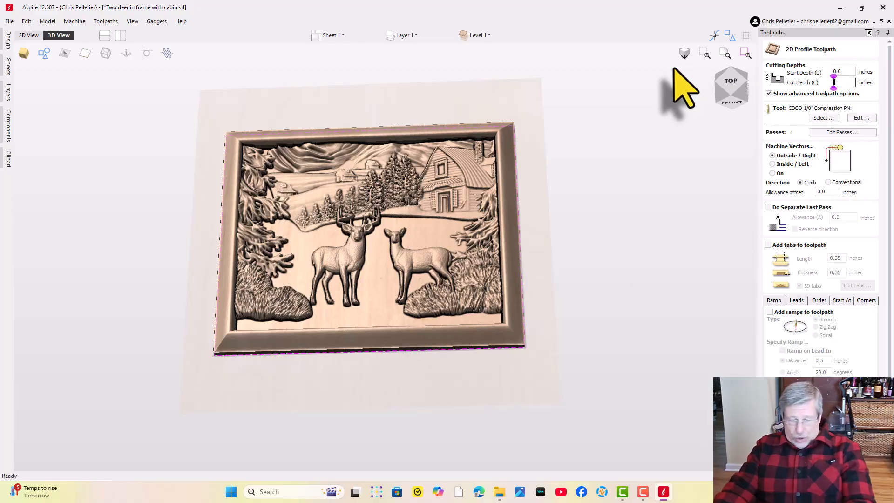
{"action": "type", "text": ".75"}
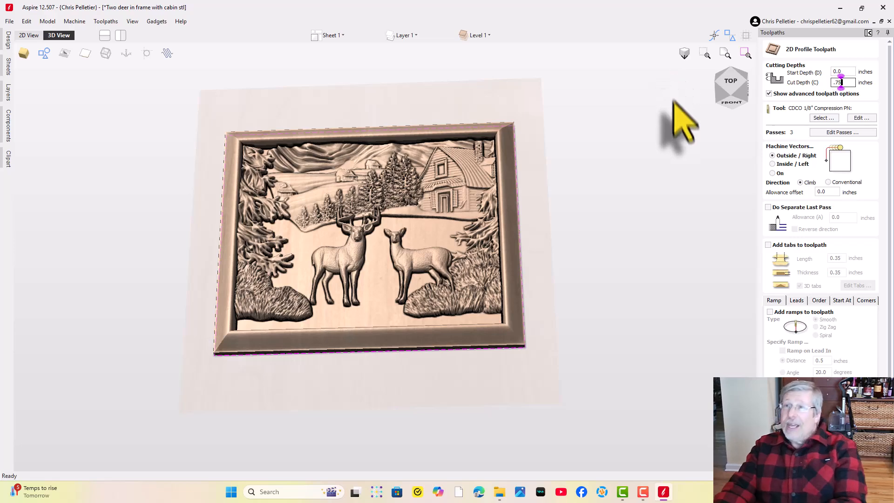
- Check the frame's edge from the front and set the profile's start depth to 0.5 inch and cut depth to 0.25 inch
{"action": "left_click_drag", "start_coordinate": [380, 288], "coordinate": [451, 259]}
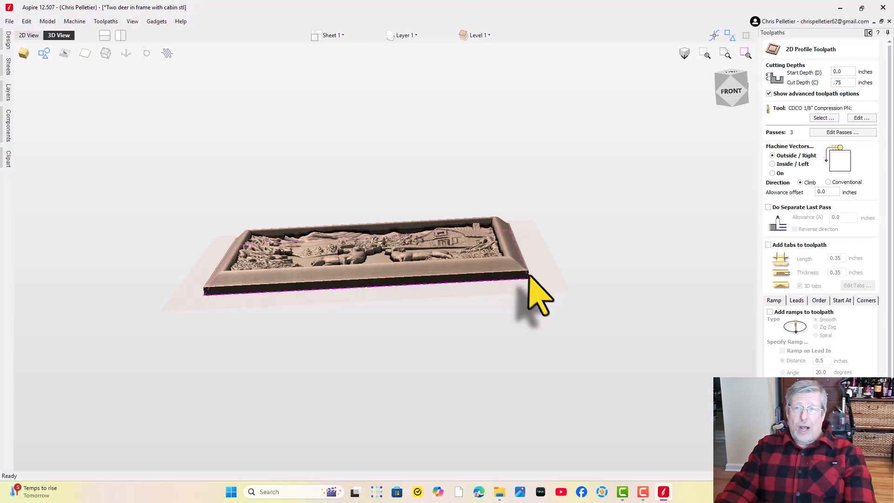
{"action": "left_click_drag", "start_coordinate": [495, 273], "coordinate": [363, 223]}
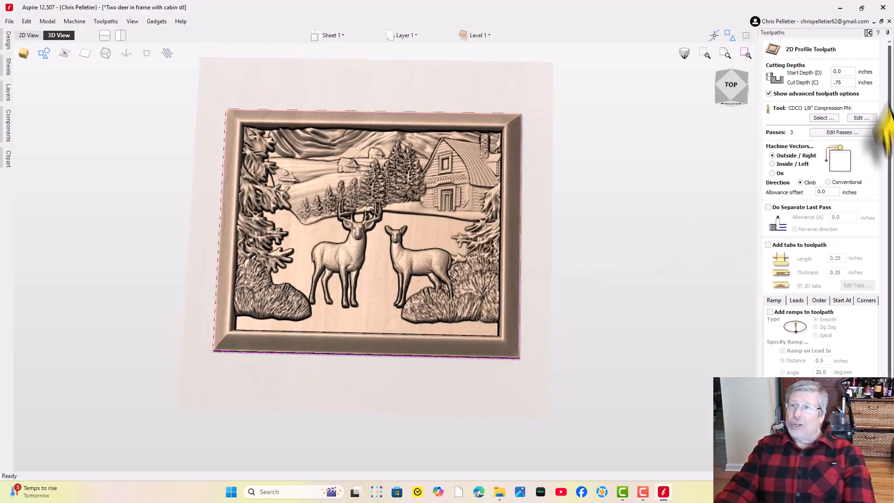
{"action": "double_click", "coordinate": [841, 71]}
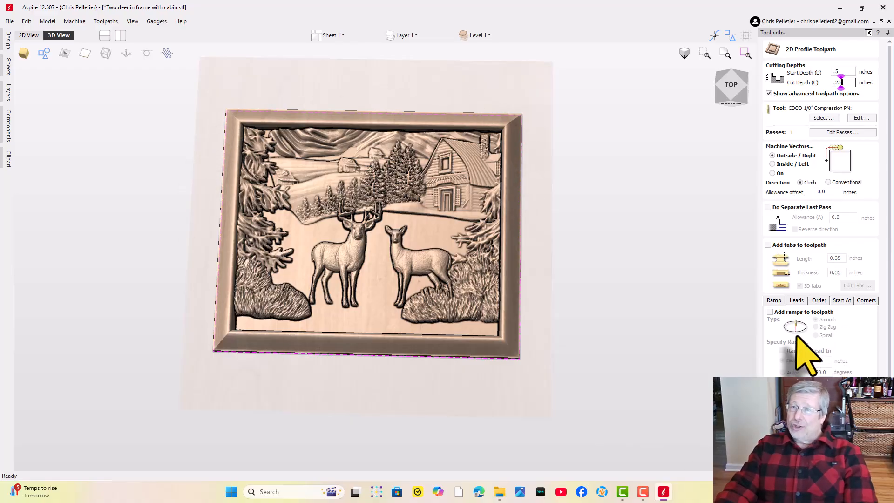
- Choose the CDCO 1/4" DOWNCUT end mill with 0.125-inch pass depth from the tool database for the profile cut
{"action": "scroll", "coordinate": [795, 335], "scroll_direction": "down", "scroll_amount": 1}
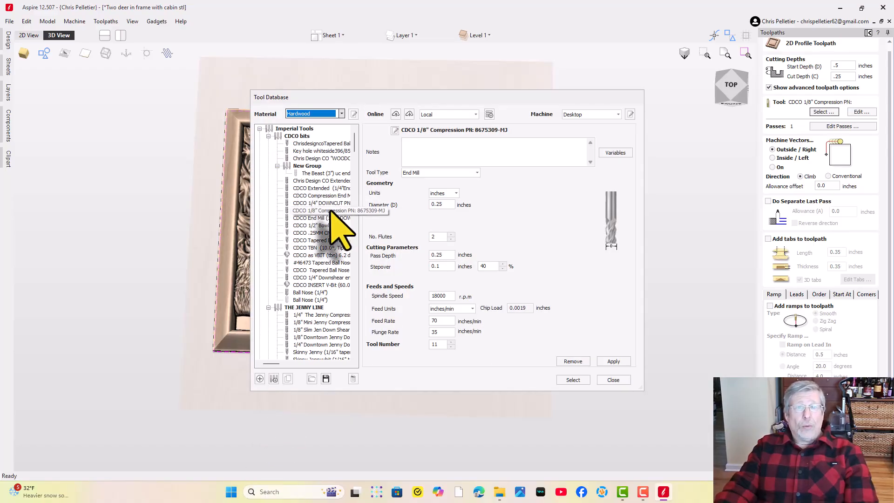
{"action": "left_click", "coordinate": [321, 203]}
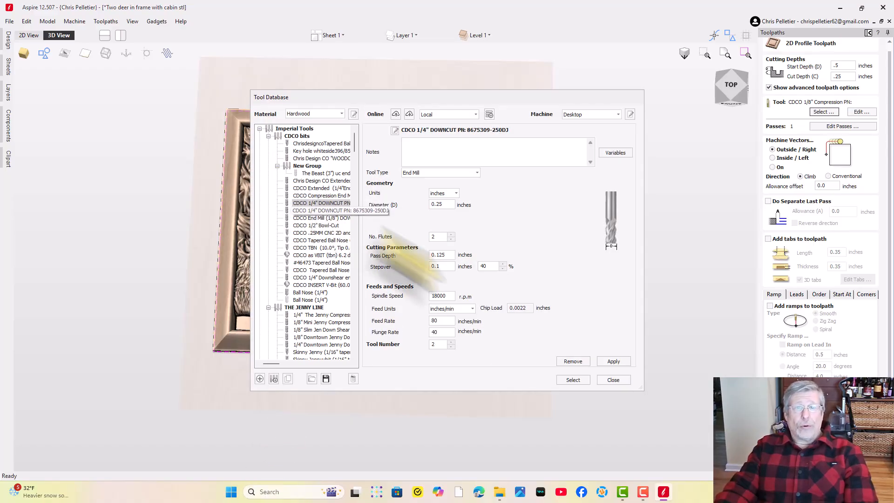
{"action": "left_click", "coordinate": [573, 380]}
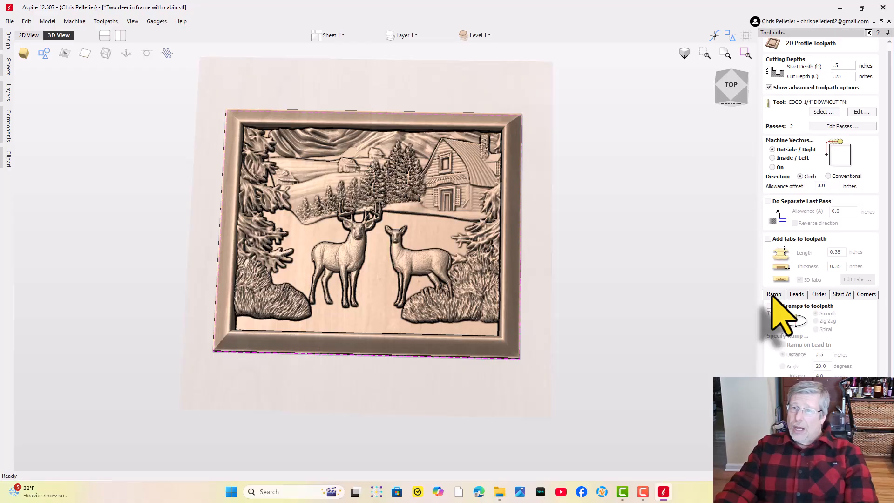
- Calculate the outside profile with 1.0-inch straight-line leads at 90 degrees and start points nearest the vector bounding box's lower-left corner
{"action": "left_click", "coordinate": [769, 306]}
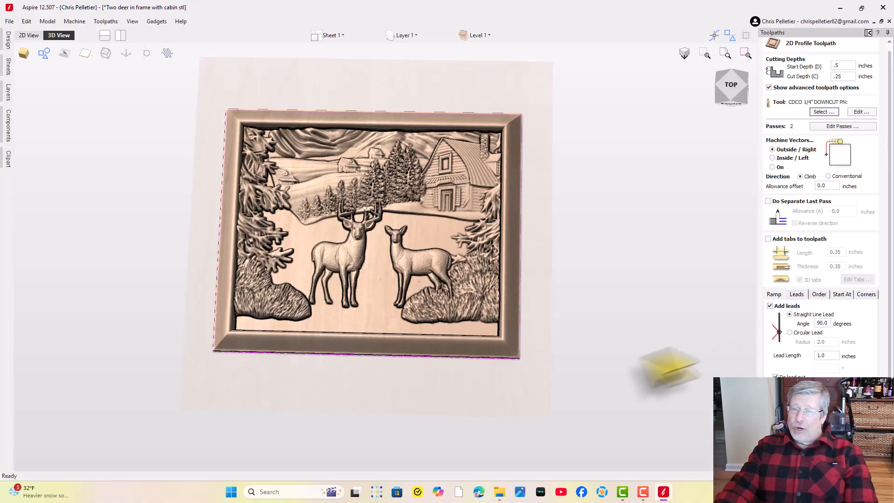
{"action": "left_click_drag", "start_coordinate": [409, 379], "coordinate": [383, 359]}
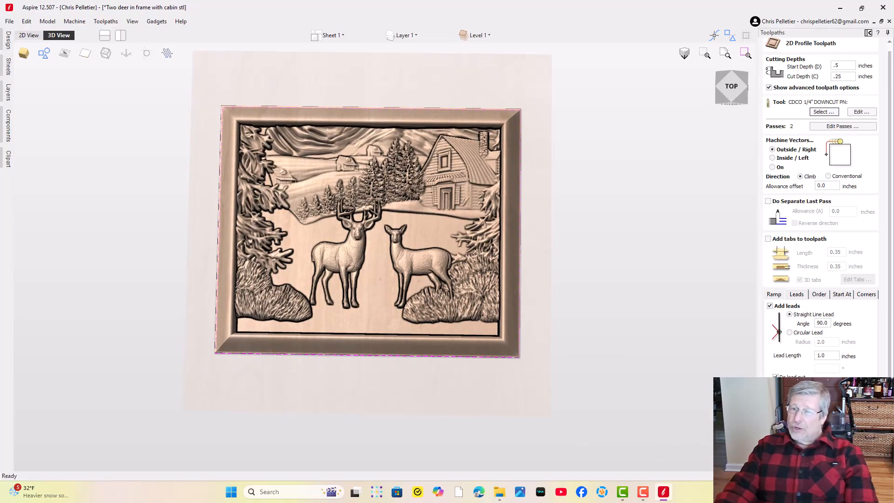
{"action": "left_click", "coordinate": [842, 294]}
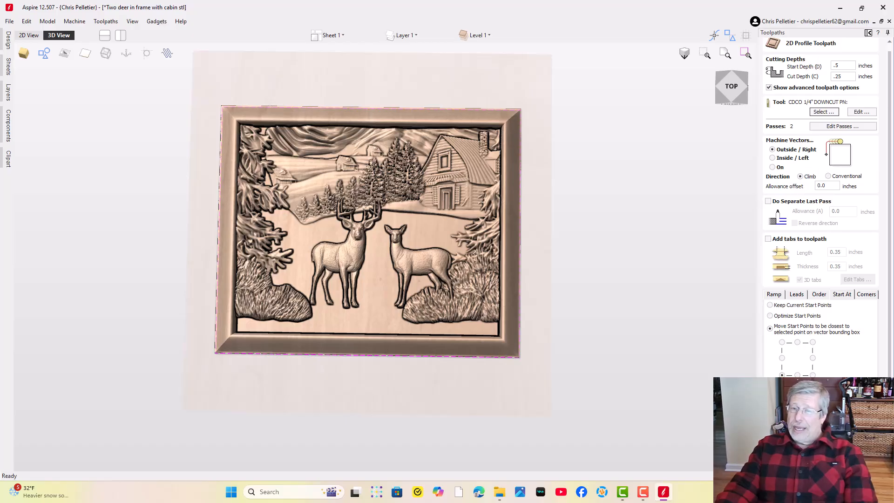
{"action": "left_click", "coordinate": [797, 466]}
- Examine the profile toolpath's depth and passes inside the material block from the front
{"action": "left_click_drag", "start_coordinate": [448, 286], "coordinate": [460, 214]}
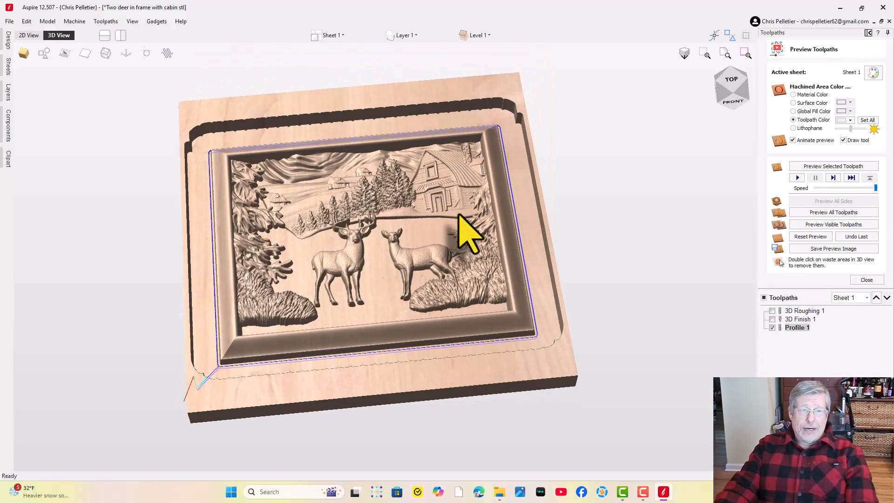
{"action": "left_click_drag", "start_coordinate": [414, 400], "coordinate": [403, 249]}
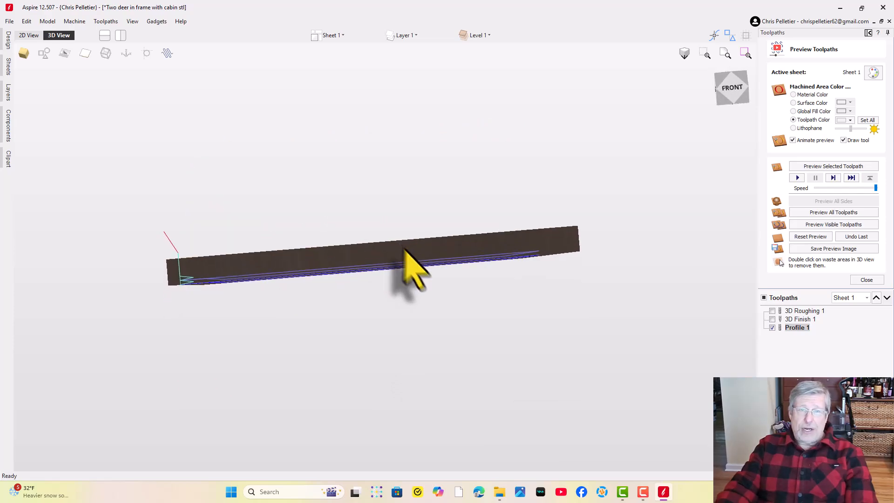
{"action": "scroll", "coordinate": [404, 249], "scroll_direction": "up", "scroll_amount": 3}
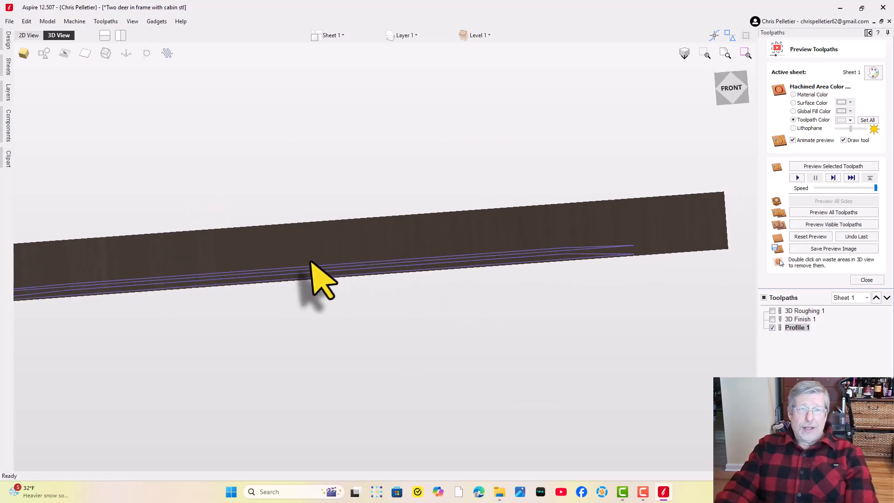
- Check the profile passes from the front, set the profile's start depth to 0.25 inch, enter a new cut depth and recalculate it
{"action": "left_click", "coordinate": [731, 95]}
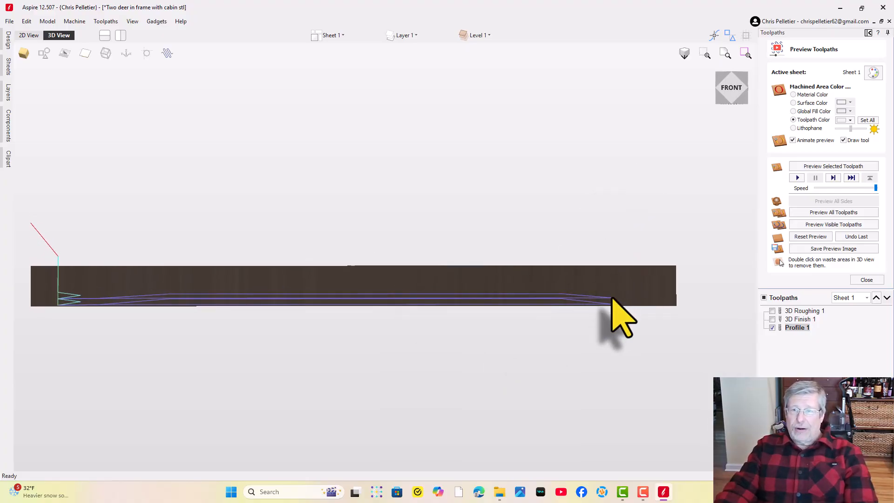
{"action": "left_click_drag", "start_coordinate": [500, 287], "coordinate": [373, 359]}
{"action": "double_click", "coordinate": [797, 328]}
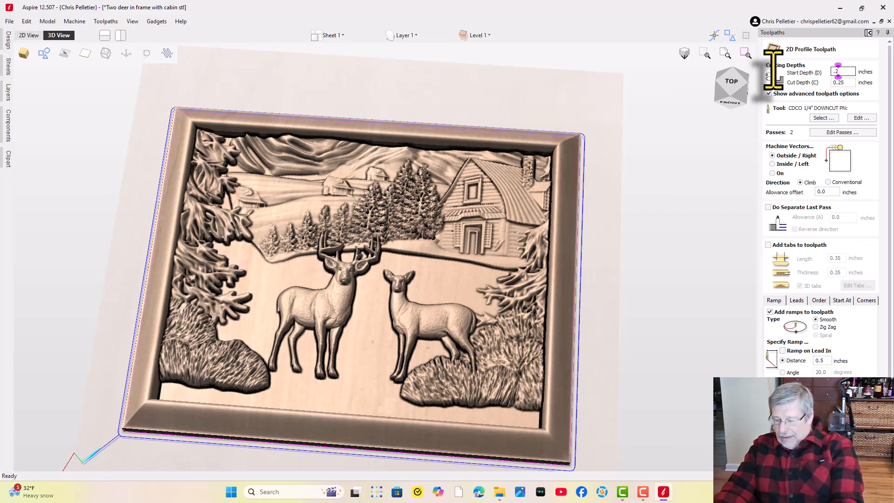
{"action": "type", "text": ".25"}
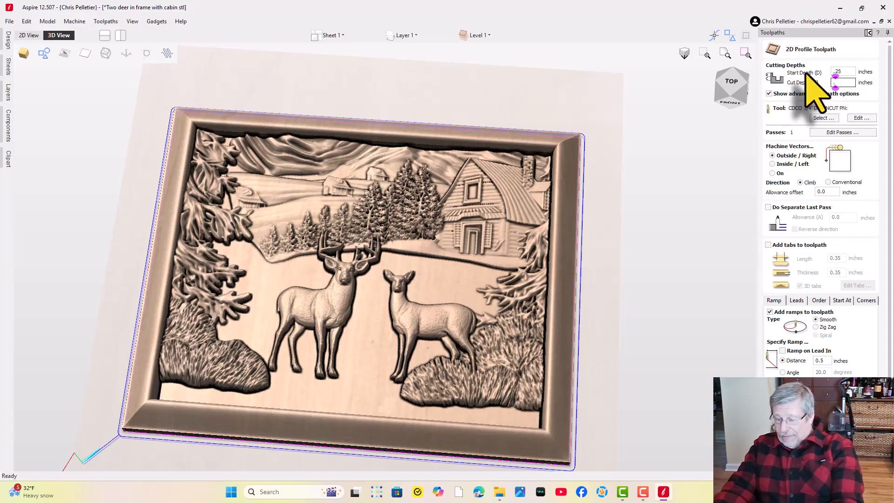
{"action": "scroll", "coordinate": [818, 228], "scroll_direction": "down", "scroll_amount": 1}
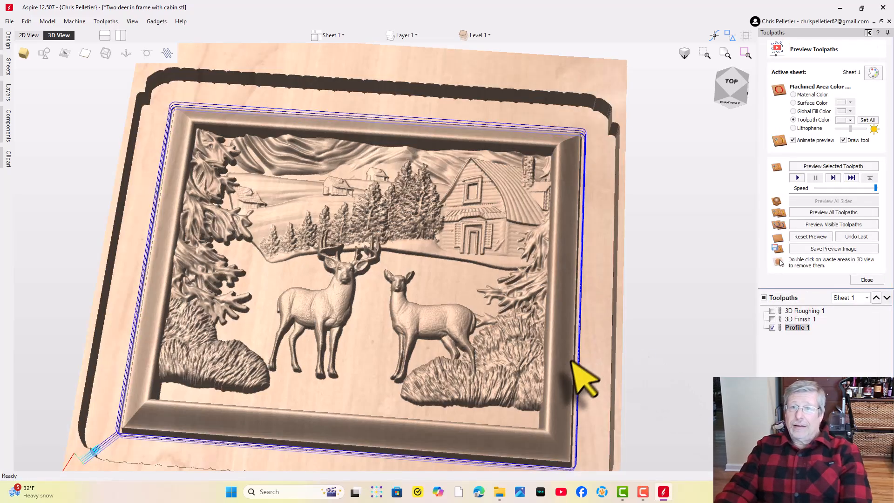
- Examine the recalculated profile toolpath's passes and depth inside the material block from the front
{"action": "left_click_drag", "start_coordinate": [441, 385], "coordinate": [359, 303]}
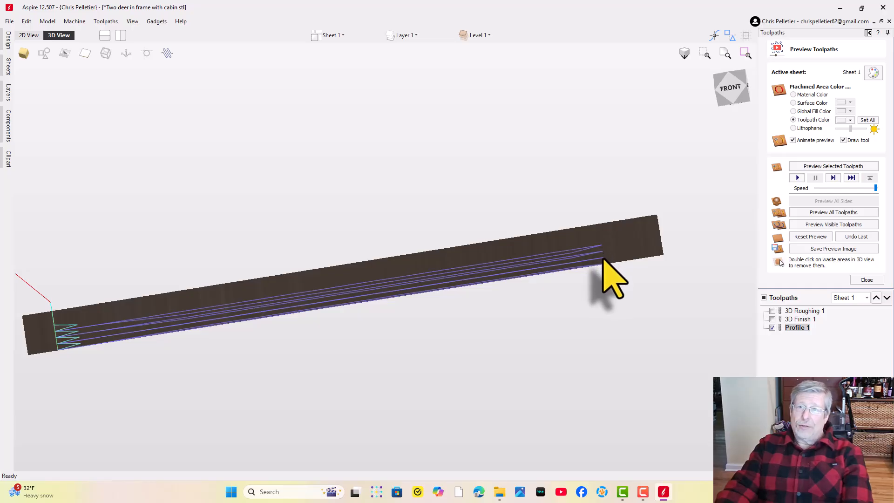
{"action": "left_click_drag", "start_coordinate": [606, 266], "coordinate": [605, 289]}
{"action": "left_click_drag", "start_coordinate": [298, 198], "coordinate": [296, 302]}
{"action": "left_click_drag", "start_coordinate": [591, 269], "coordinate": [624, 313]}
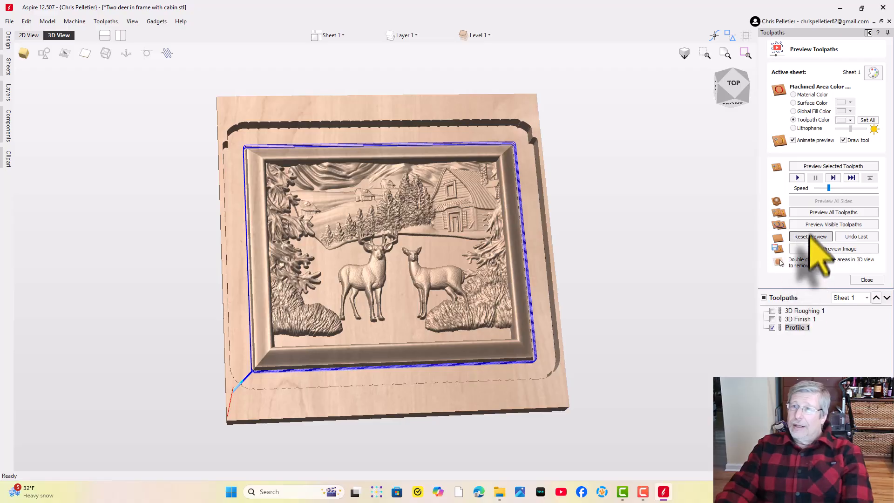
- Preview the profile cut-out around the carved deer frame at a slower simulation speed and inspect it from several angles
{"action": "scroll", "coordinate": [512, 307], "scroll_direction": "up", "scroll_amount": 5}
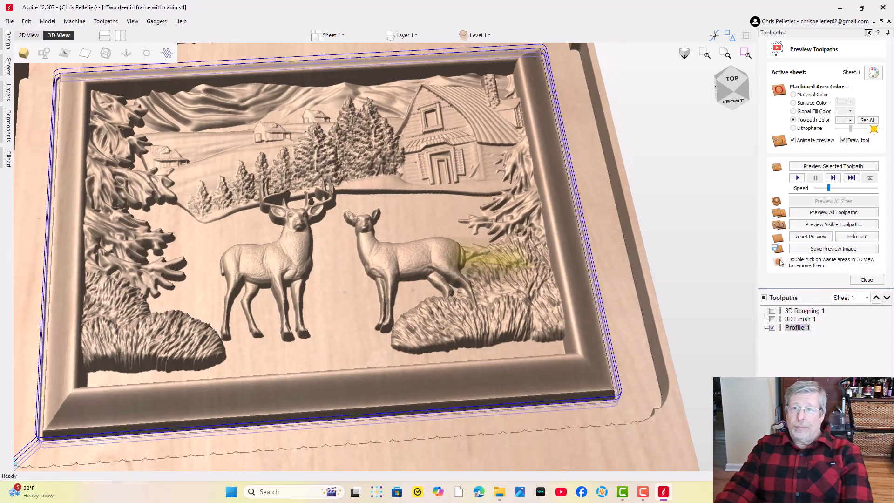
{"action": "left_click", "coordinate": [828, 215]}
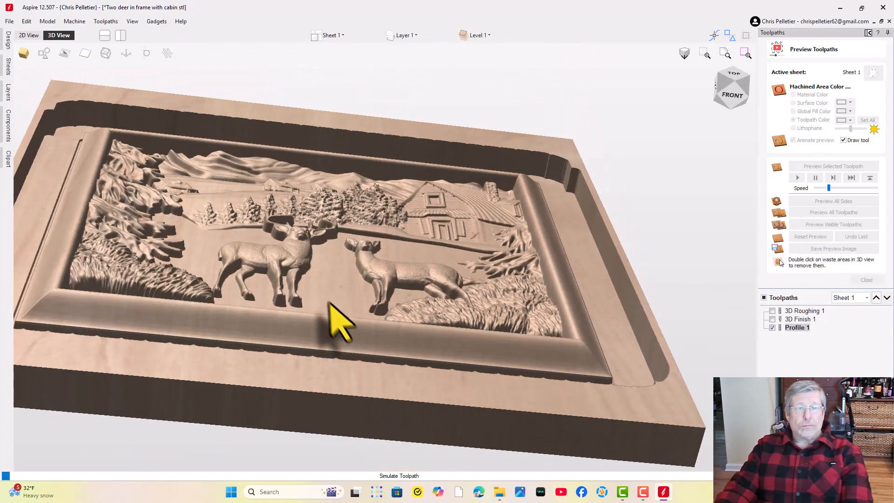
{"action": "left_click_drag", "start_coordinate": [305, 291], "coordinate": [220, 286]}
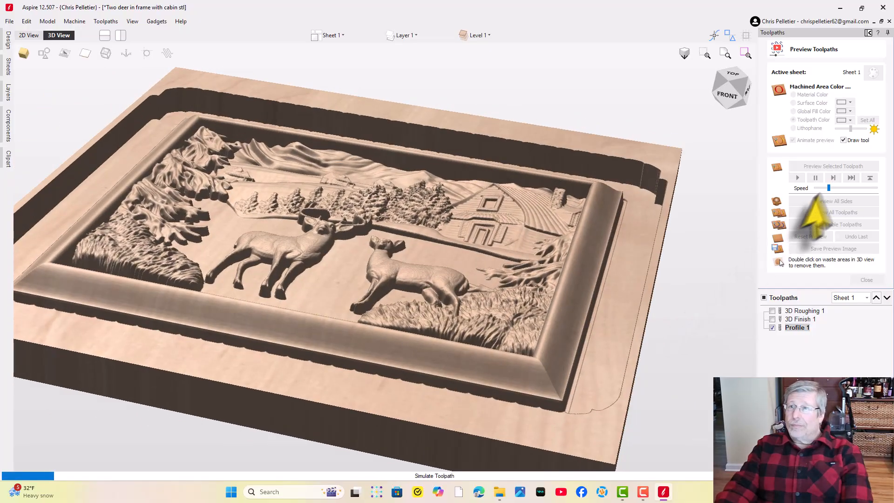
{"action": "left_click_drag", "start_coordinate": [209, 208], "coordinate": [352, 289]}
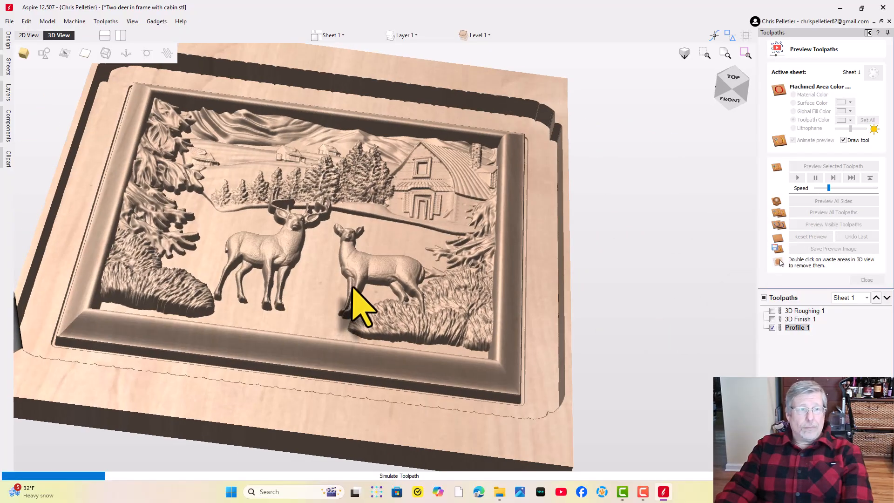
{"action": "scroll", "coordinate": [352, 286], "scroll_direction": "down", "scroll_amount": 2}
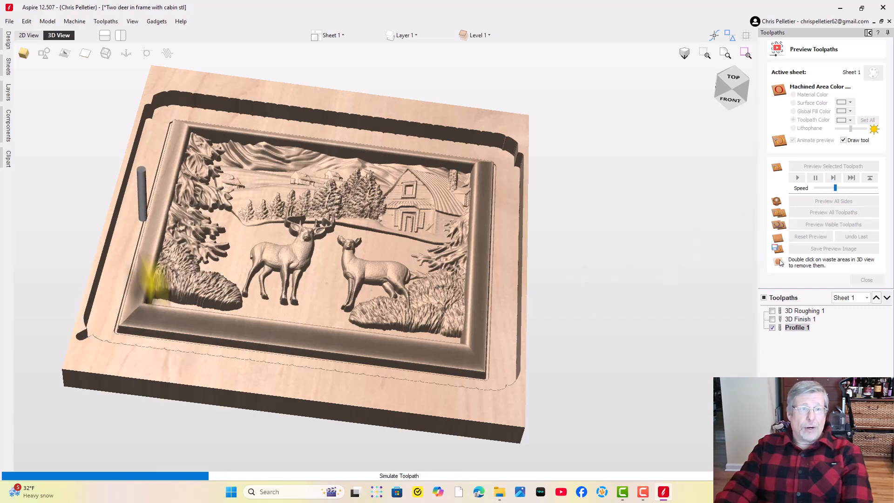
{"action": "left_click_drag", "start_coordinate": [372, 226], "coordinate": [465, 250]}
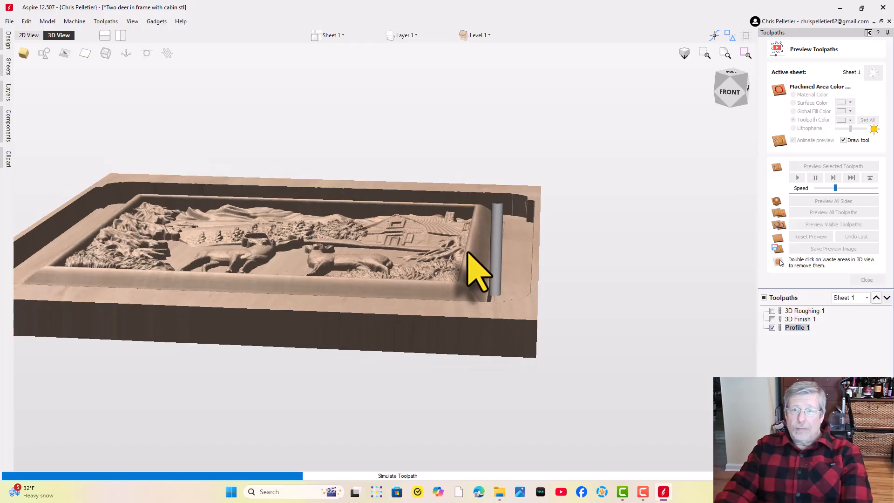
{"action": "left_click_drag", "start_coordinate": [399, 247], "coordinate": [426, 362]}
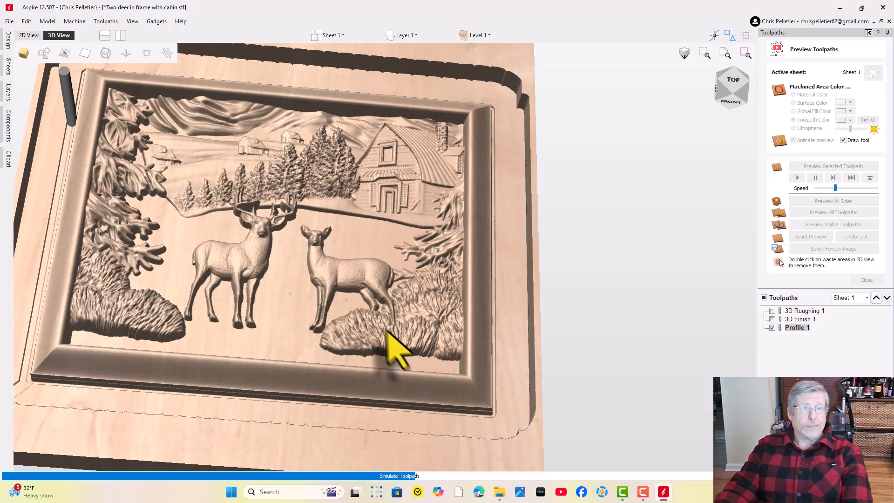
{"action": "scroll", "coordinate": [371, 322], "scroll_direction": "down", "scroll_amount": 2}
{"action": "middle_click_drag", "start_coordinate": [374, 323], "coordinate": [399, 307]}
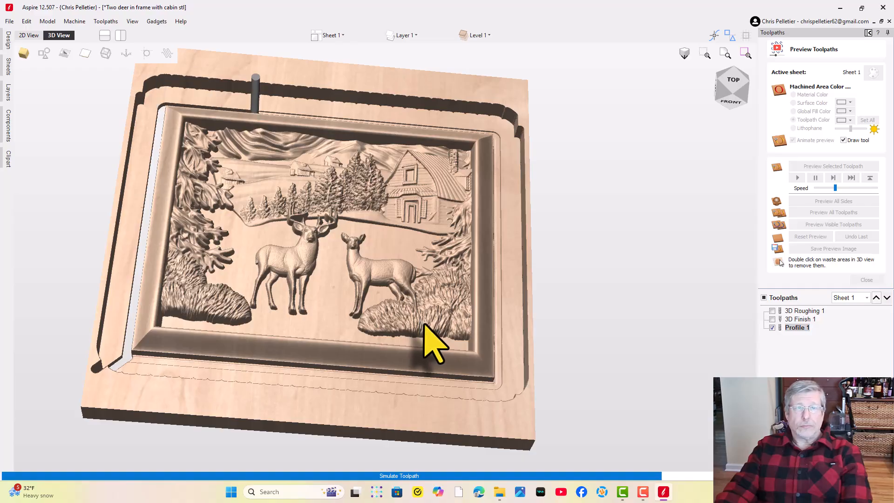
{"action": "left_click_drag", "start_coordinate": [407, 325], "coordinate": [289, 279]}
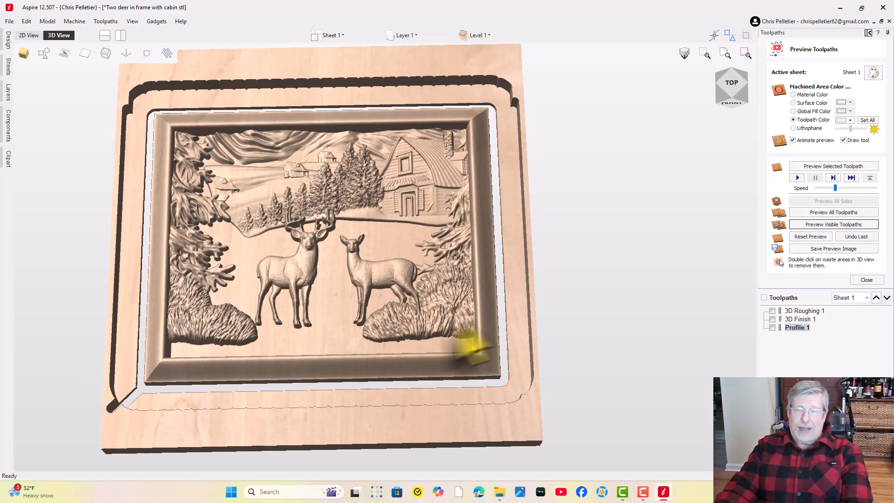
- Review the estimated machining times of the roughing, finishing and profile toolpaths in the toolpaths summary
{"action": "left_click", "coordinate": [865, 279]}
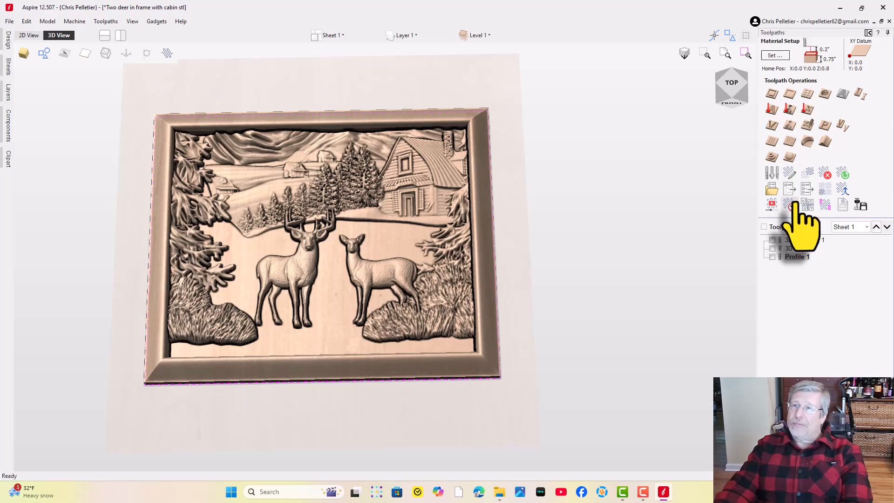
{"action": "left_click", "coordinate": [791, 205]}
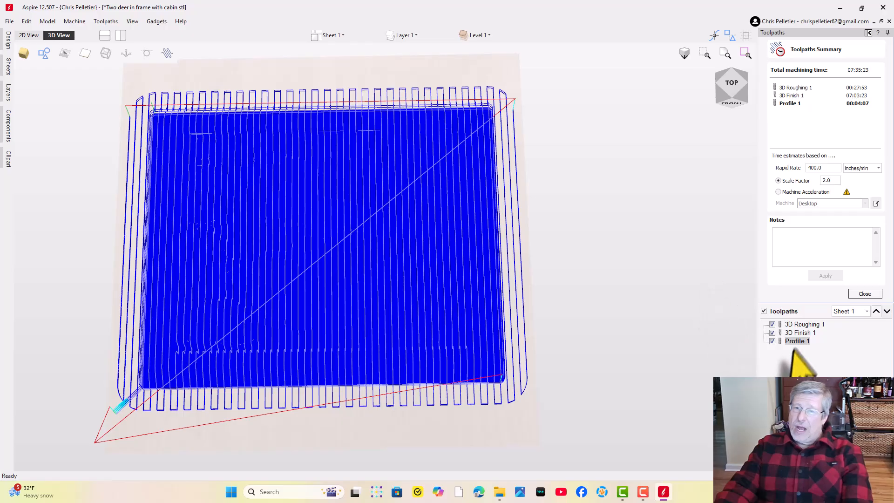
{"action": "left_click_drag", "start_coordinate": [321, 289], "coordinate": [379, 309]}
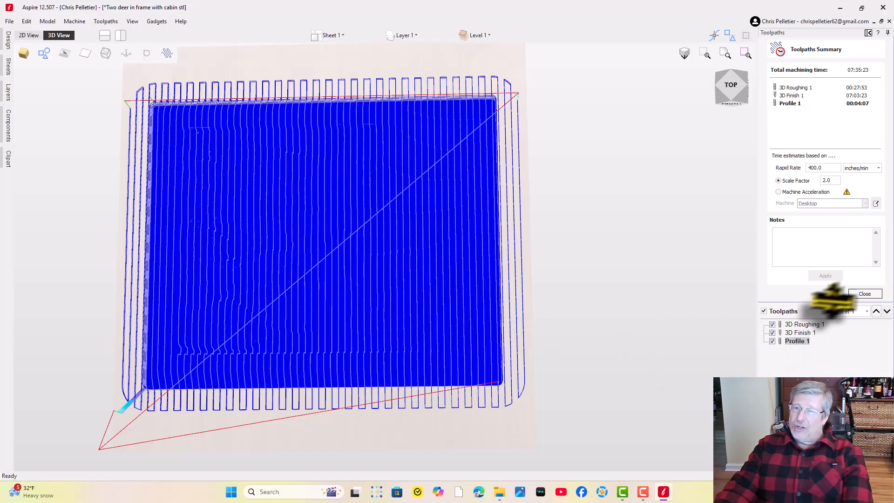
{"action": "left_click", "coordinate": [865, 294]}
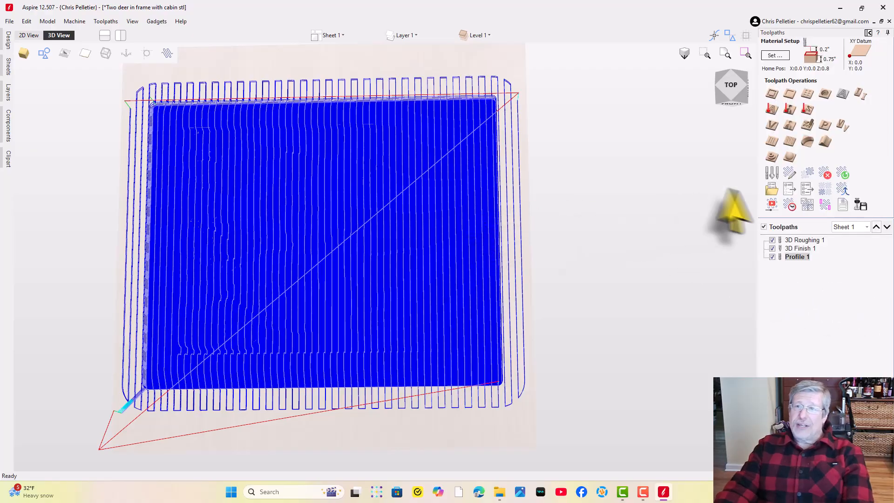
- Reset the material preview and hide all toolpaths so only the 3D model is displayed
{"action": "left_click", "coordinate": [772, 204]}
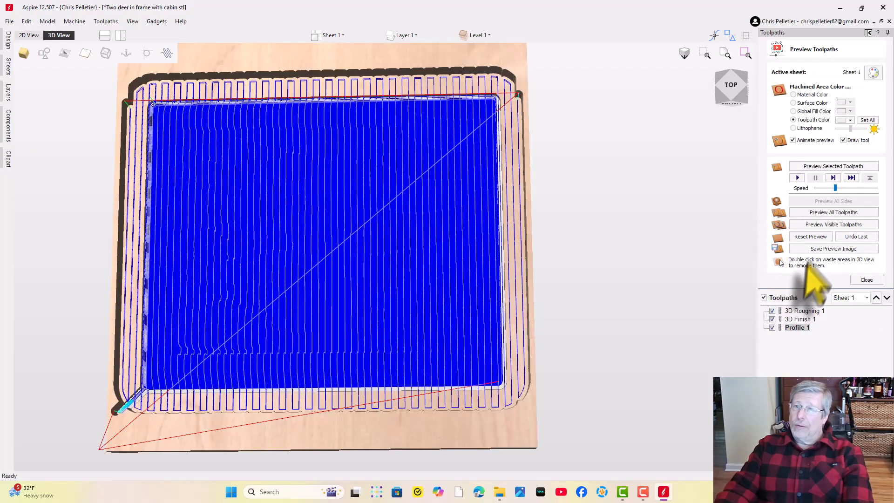
{"action": "left_click", "coordinate": [810, 237]}
{"action": "left_click", "coordinate": [867, 279]}
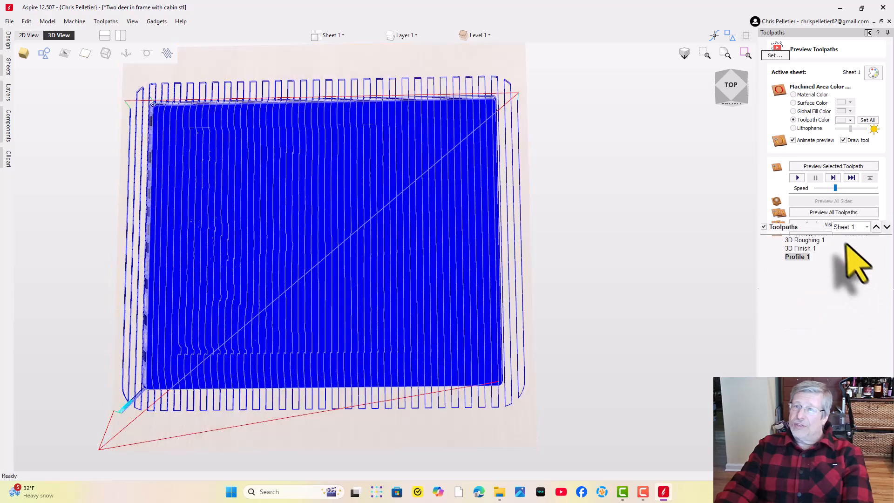
{"action": "left_click", "coordinate": [763, 227]}
{"action": "left_click_drag", "start_coordinate": [526, 202], "coordinate": [589, 219]}
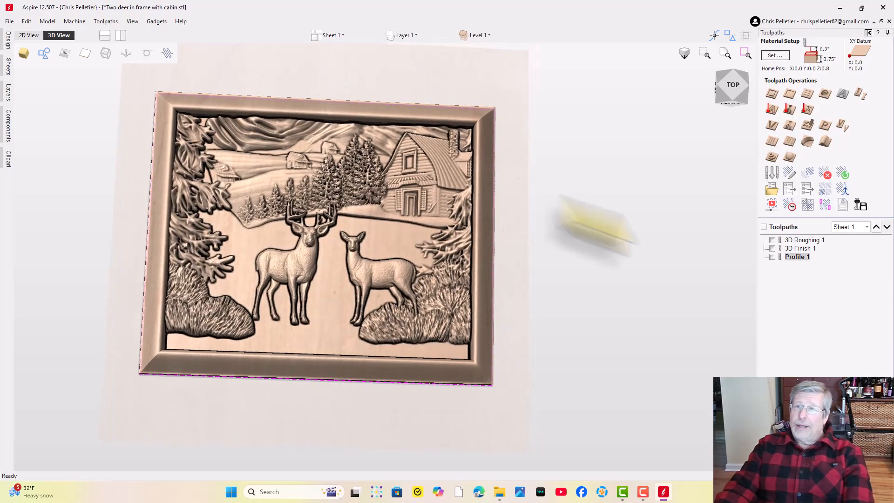
- Replace the 3D finish toolpath's CDCO Tapered Ball Nose with the Skinny Jenny (1/16" tapered ball nose) from the tool database
{"action": "double_click", "coordinate": [797, 249]}
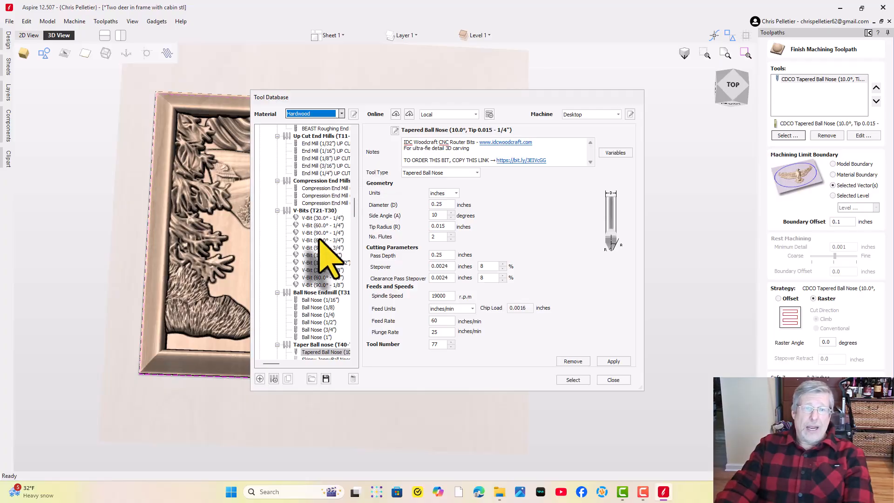
{"action": "scroll", "coordinate": [319, 238], "scroll_direction": "down", "scroll_amount": 10}
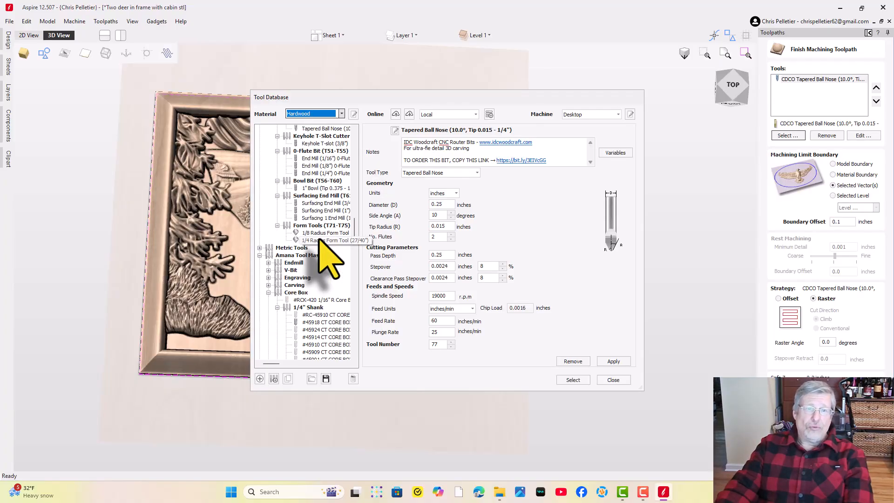
{"action": "scroll", "coordinate": [320, 239], "scroll_direction": "down", "scroll_amount": 12}
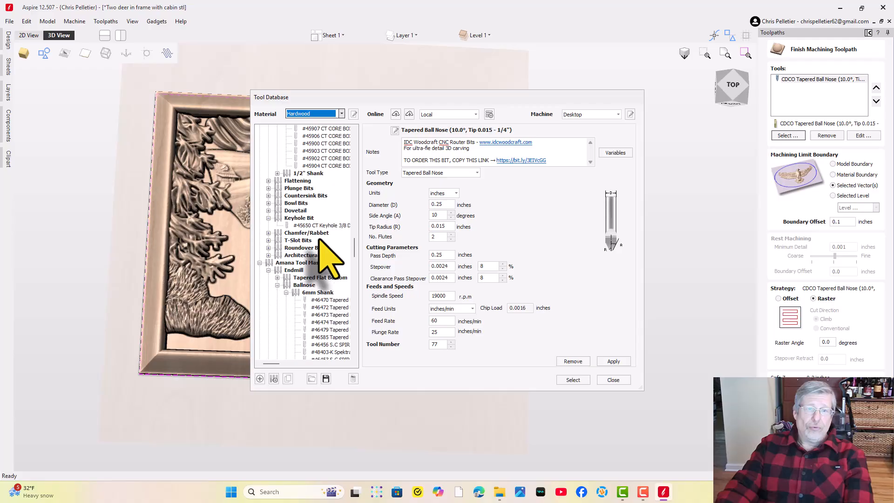
{"action": "scroll", "coordinate": [319, 239], "scroll_direction": "down", "scroll_amount": 3}
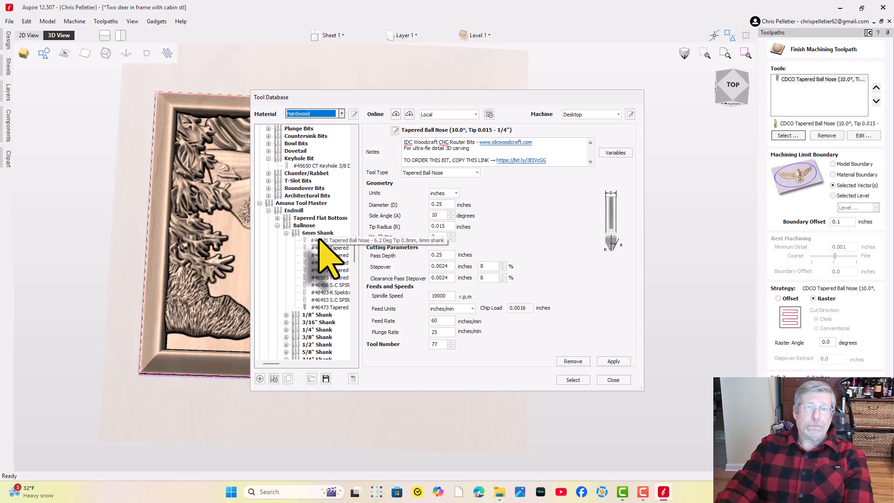
{"action": "scroll", "coordinate": [319, 239], "scroll_direction": "down", "scroll_amount": 3}
{"action": "scroll", "coordinate": [320, 239], "scroll_direction": "down", "scroll_amount": 3}
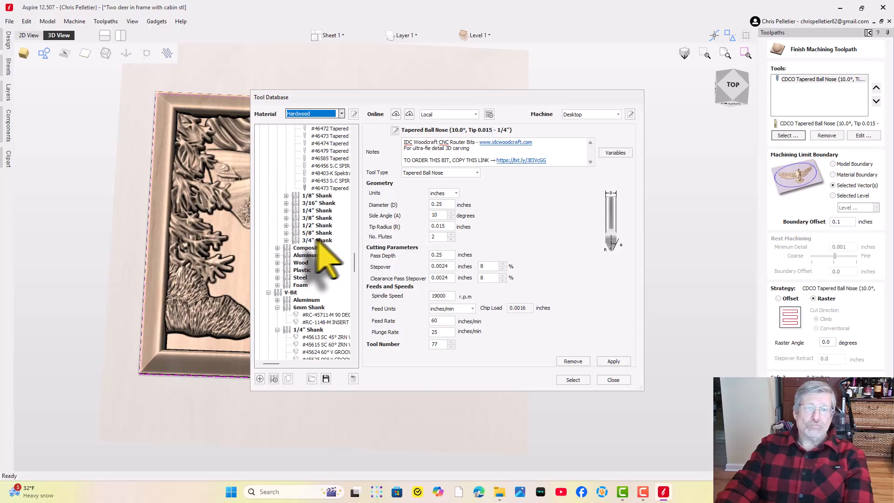
{"action": "scroll", "coordinate": [285, 268], "scroll_direction": "down", "scroll_amount": 3}
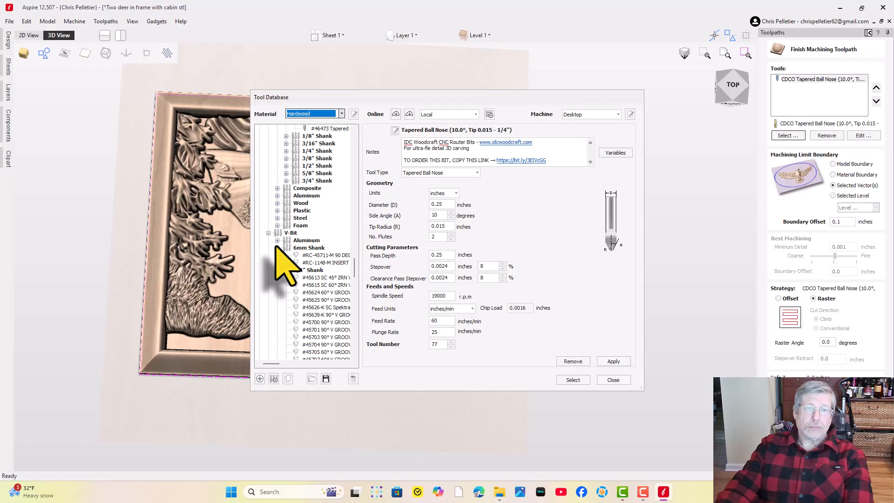
{"action": "scroll", "coordinate": [276, 245], "scroll_direction": "up", "scroll_amount": 10}
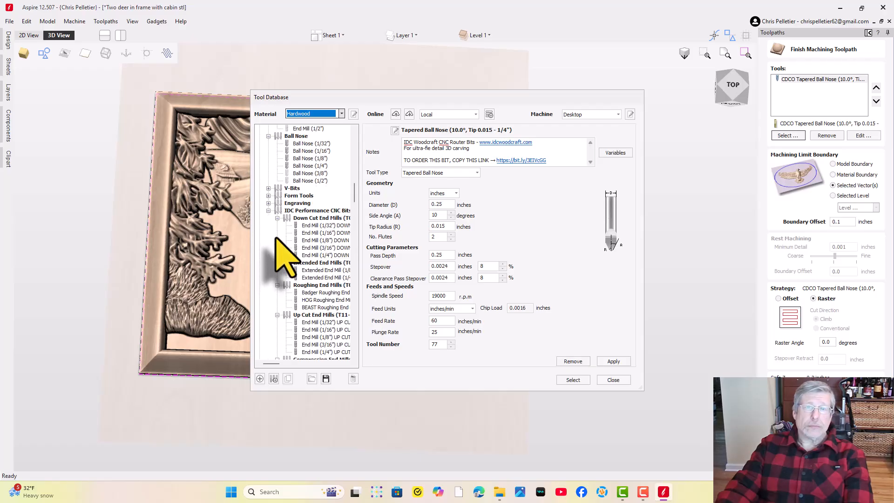
{"action": "scroll", "coordinate": [276, 238], "scroll_direction": "up", "scroll_amount": 10}
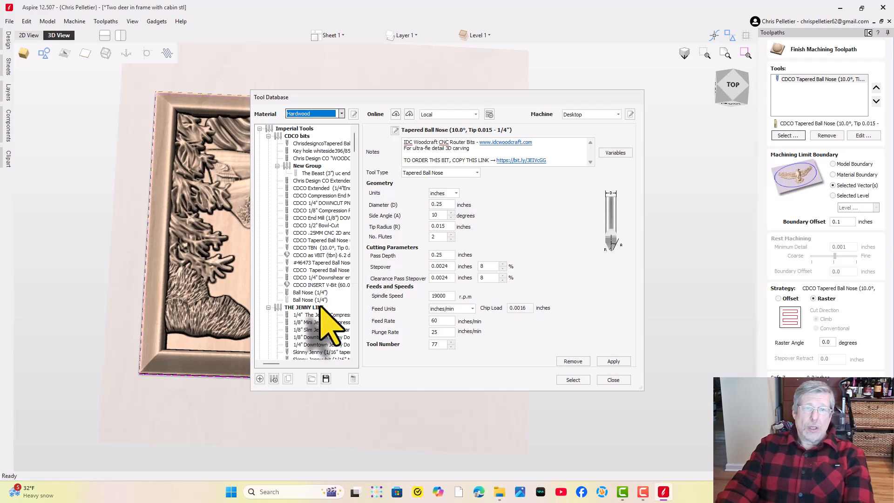
{"action": "left_click", "coordinate": [321, 352]}
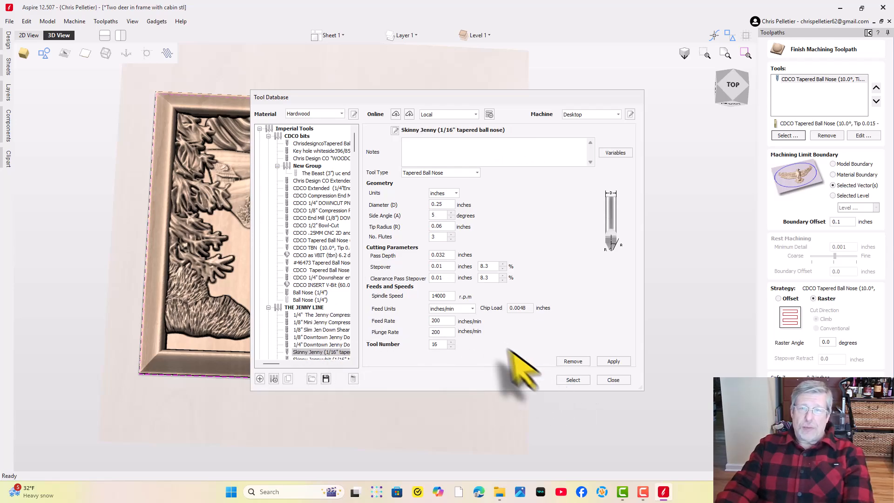
{"action": "left_click", "coordinate": [568, 381]}
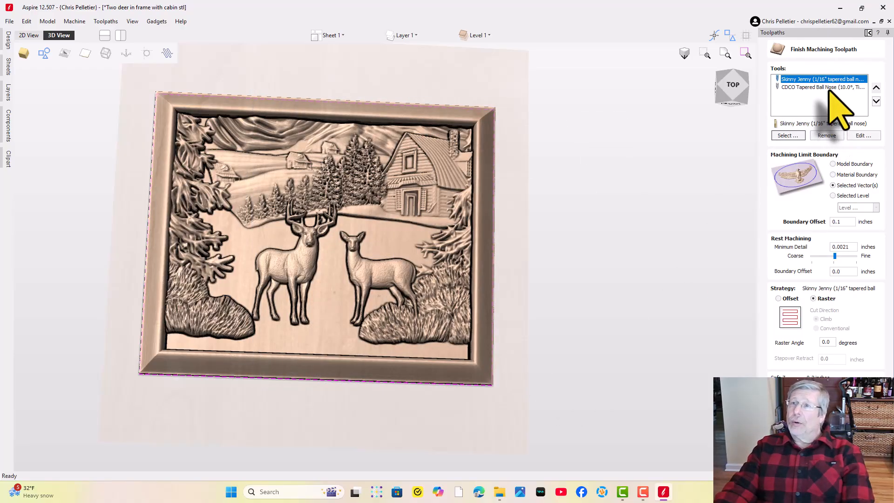
{"action": "left_click", "coordinate": [830, 87]}
{"action": "left_click", "coordinate": [821, 139]}
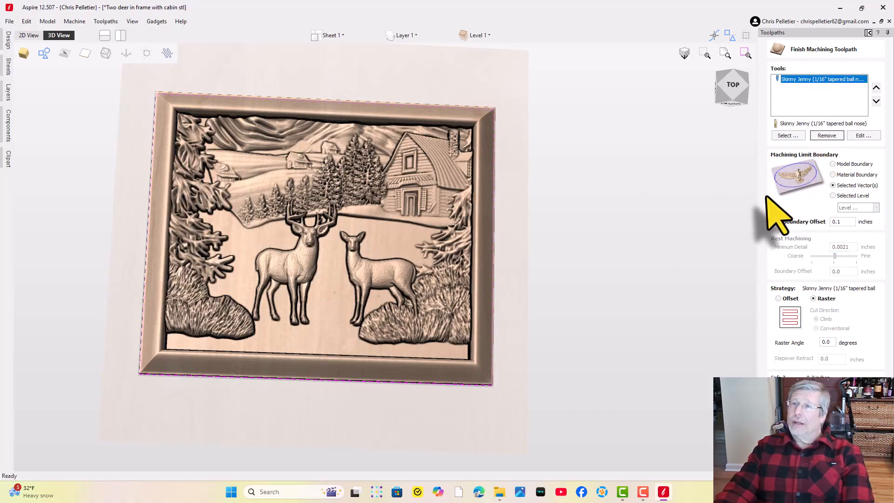
- Calculate the 3D finish toolpath with the Skinny Jenny and simulate it at the maximum preview speed
{"action": "left_click", "coordinate": [799, 442]}
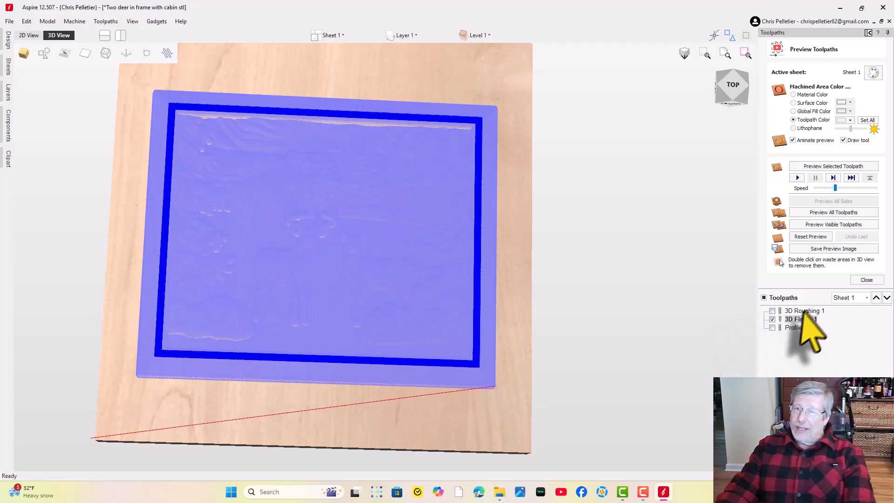
{"action": "left_click", "coordinate": [802, 224]}
{"action": "scroll", "coordinate": [361, 293], "scroll_direction": "up", "scroll_amount": 5}
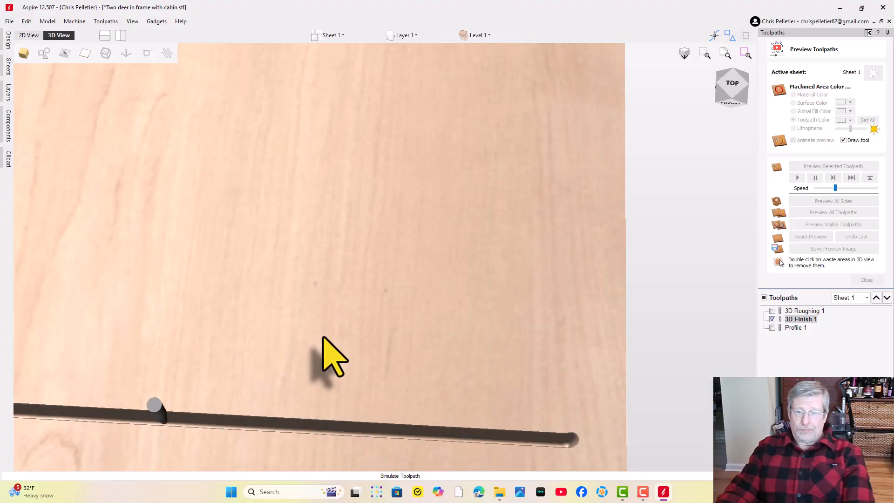
{"action": "scroll", "coordinate": [335, 358], "scroll_direction": "down", "scroll_amount": 2}
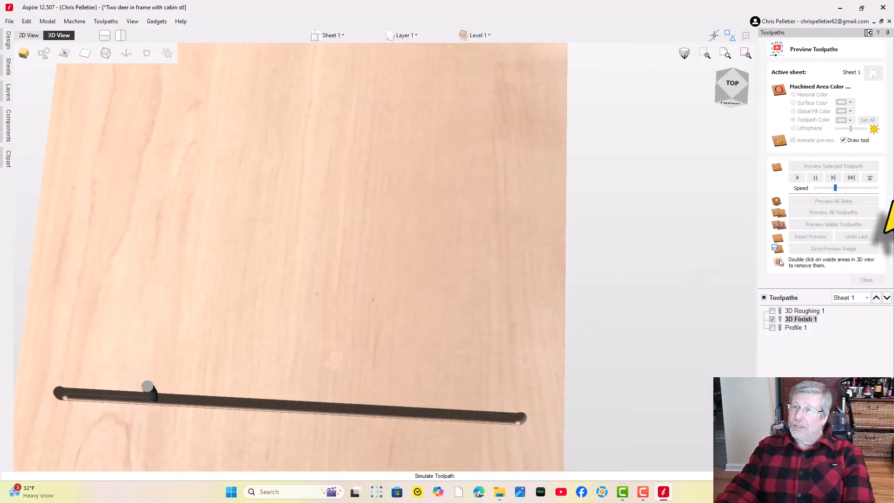
{"action": "left_click", "coordinate": [875, 188]}
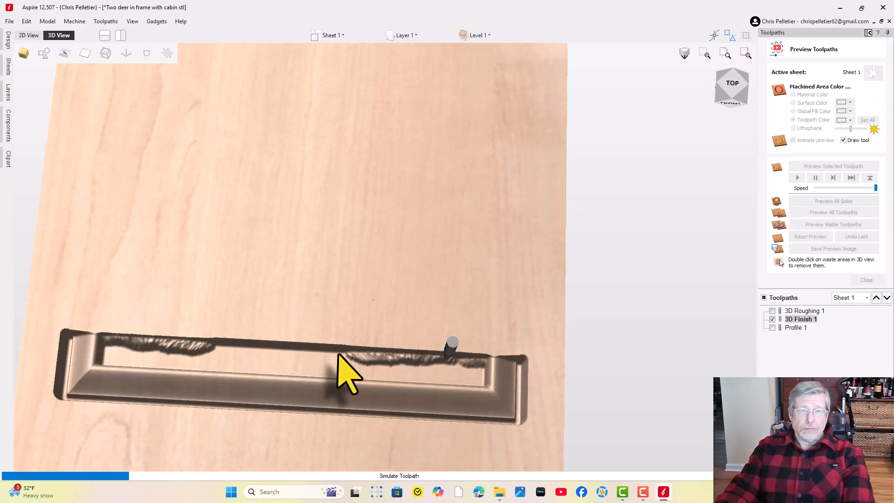
- Inspect the simulated Skinny Jenny finish on the deer, trees, cabin and frame as the carving progresses
{"action": "scroll", "coordinate": [340, 360], "scroll_direction": "up", "scroll_amount": 4}
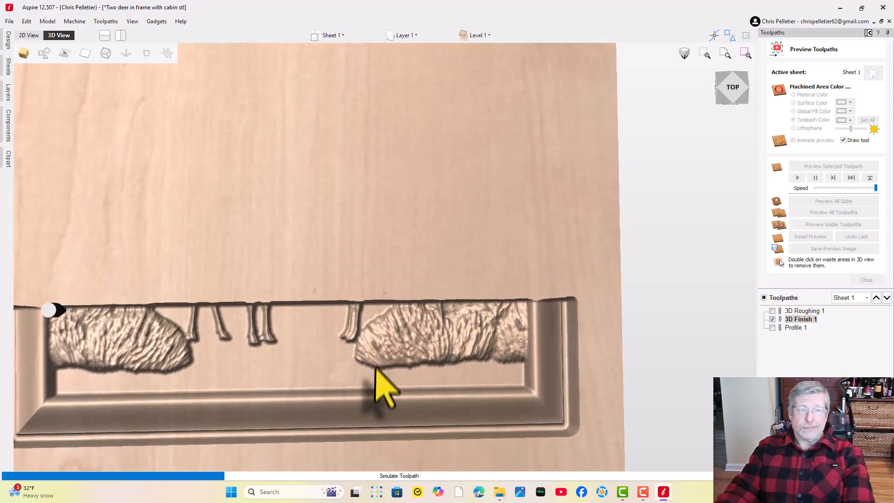
{"action": "left_click_drag", "start_coordinate": [376, 367], "coordinate": [338, 300]}
{"action": "scroll", "coordinate": [345, 302], "scroll_direction": "up", "scroll_amount": 6}
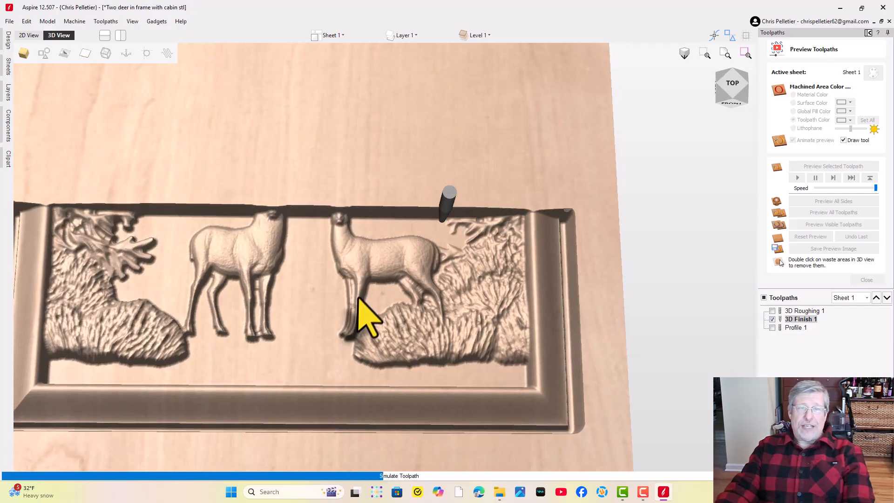
{"action": "left_click_drag", "start_coordinate": [348, 269], "coordinate": [356, 301]}
{"action": "scroll", "coordinate": [353, 276], "scroll_direction": "down", "scroll_amount": 5}
{"action": "scroll", "coordinate": [349, 195], "scroll_direction": "up", "scroll_amount": 5}
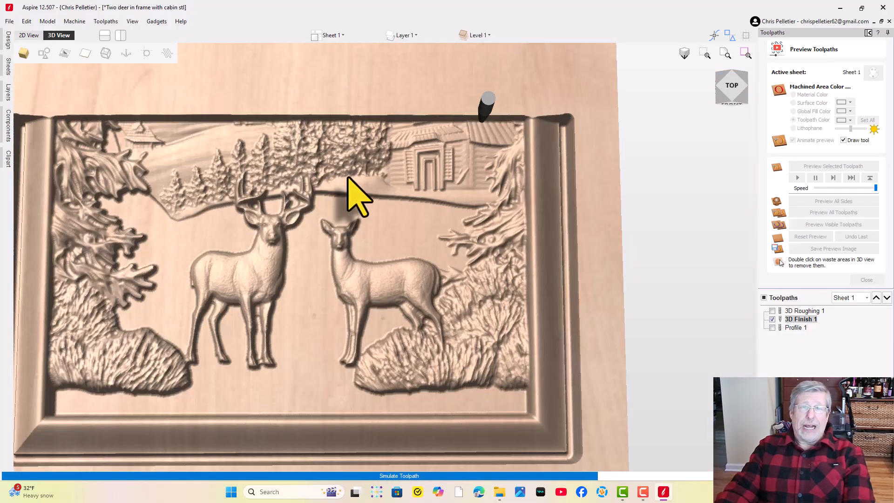
{"action": "left_click_drag", "start_coordinate": [372, 229], "coordinate": [368, 198]}
{"action": "scroll", "coordinate": [367, 198], "scroll_direction": "down", "scroll_amount": 3}
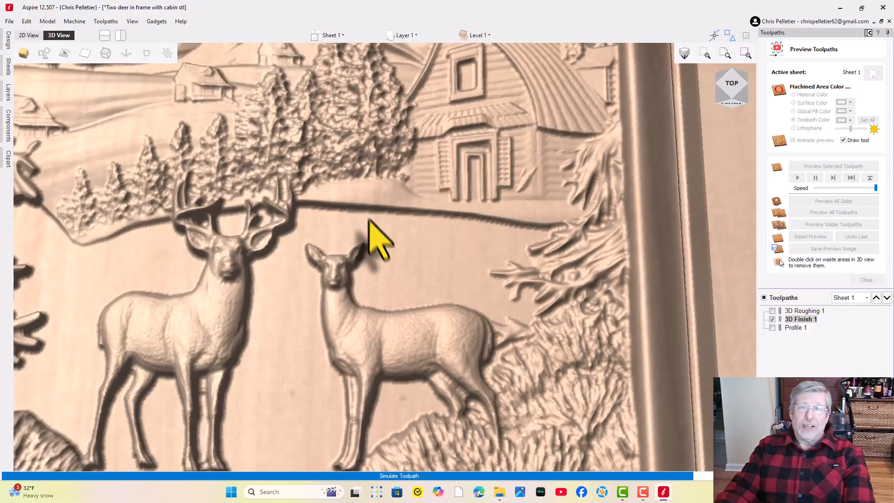
{"action": "scroll", "coordinate": [298, 251], "scroll_direction": "down", "scroll_amount": 4}
{"action": "mouse_move", "coordinate": [323, 223]}
{"action": "left_mouse_down"}
{"action": "mouse_move", "coordinate": [328, 242]}
{"action": "mouse_move", "coordinate": [324, 223]}
{"action": "left_mouse_up"}
{"action": "left_click_drag", "start_coordinate": [302, 176], "coordinate": [343, 171]}
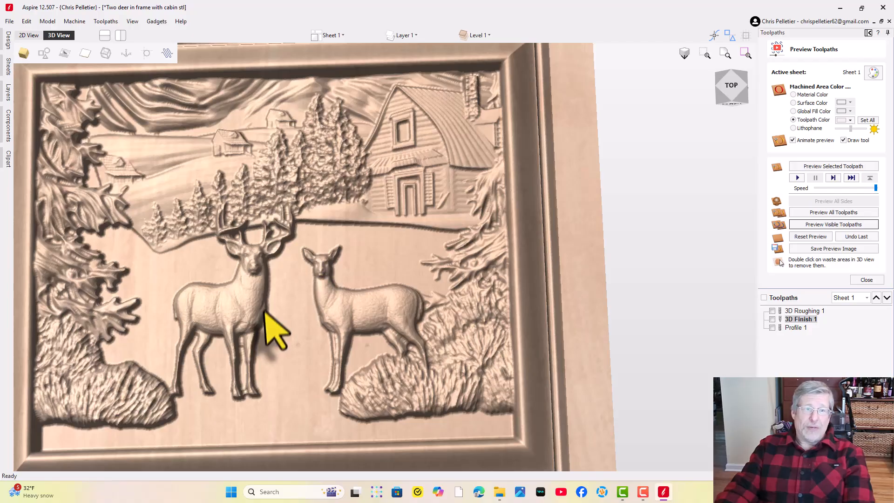
{"action": "left_click_drag", "start_coordinate": [266, 309], "coordinate": [228, 357]}
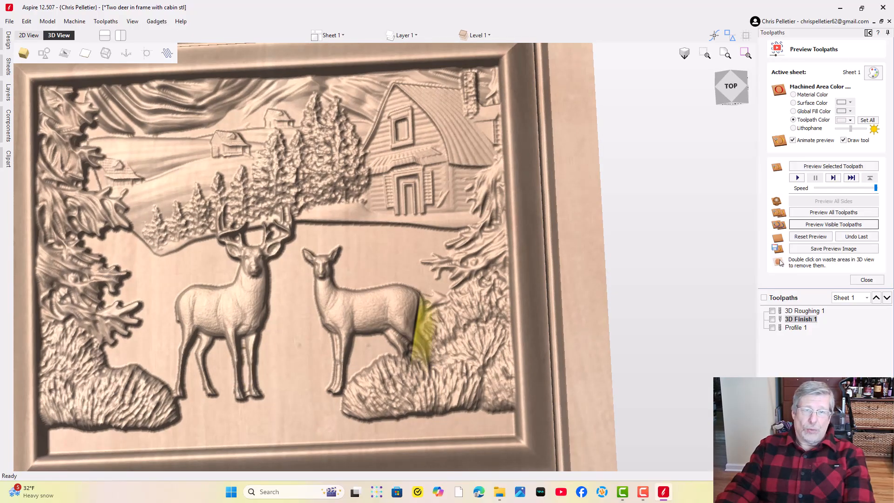
- Replace the 3D finish toolpath's Skinny Jenny with the CDCO Tapered Ball Nose (10.0°, Tip 0.015 - 1/4") from the tool database
{"action": "double_click", "coordinate": [798, 319]}
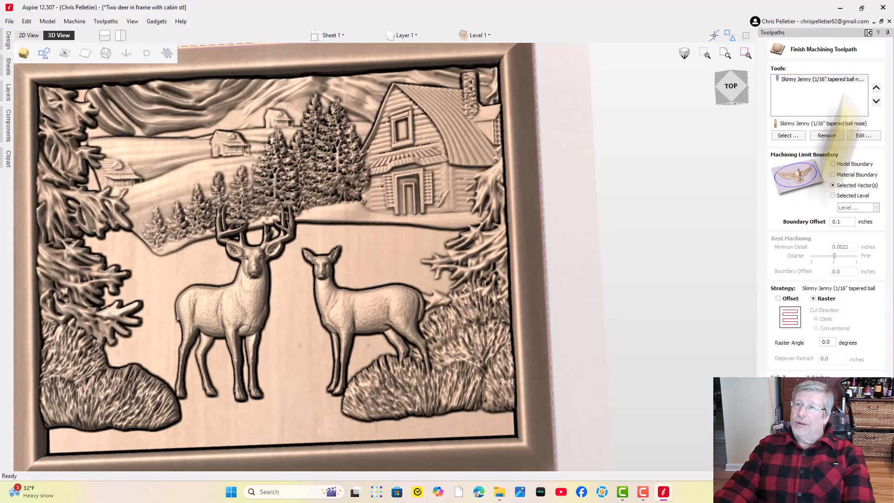
{"action": "left_click", "coordinate": [824, 135]}
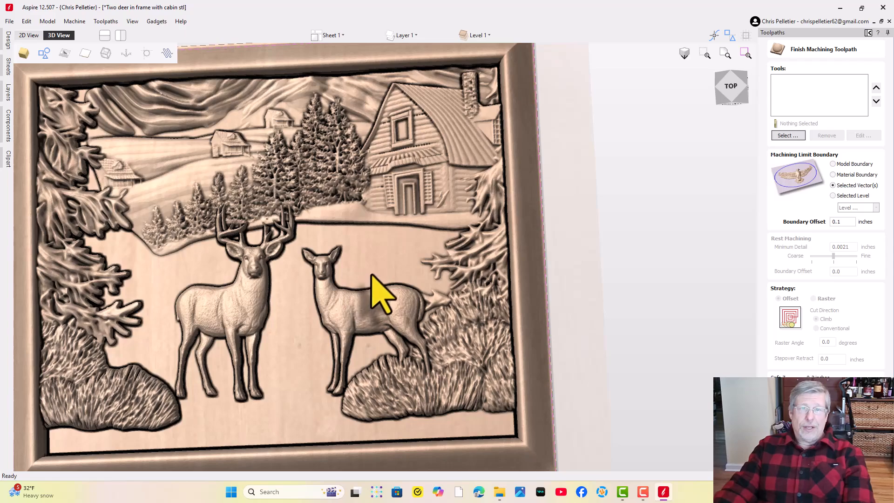
{"action": "left_click", "coordinate": [787, 135]}
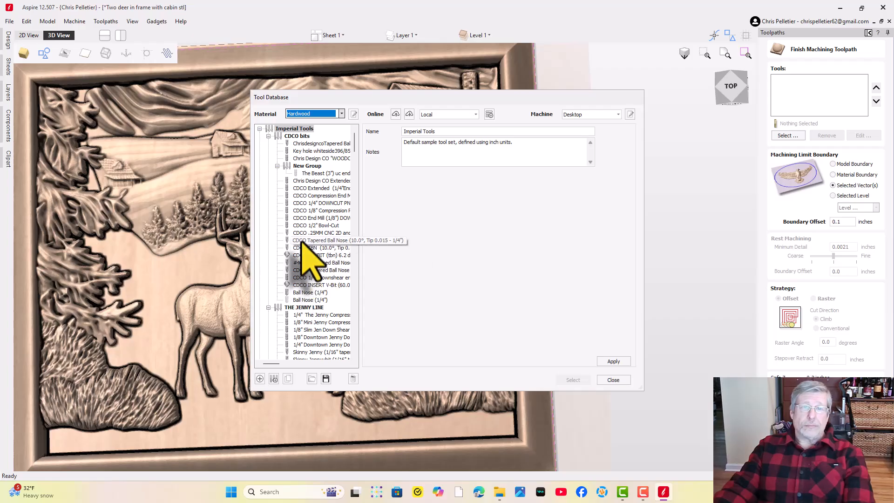
{"action": "left_click", "coordinate": [303, 241]}
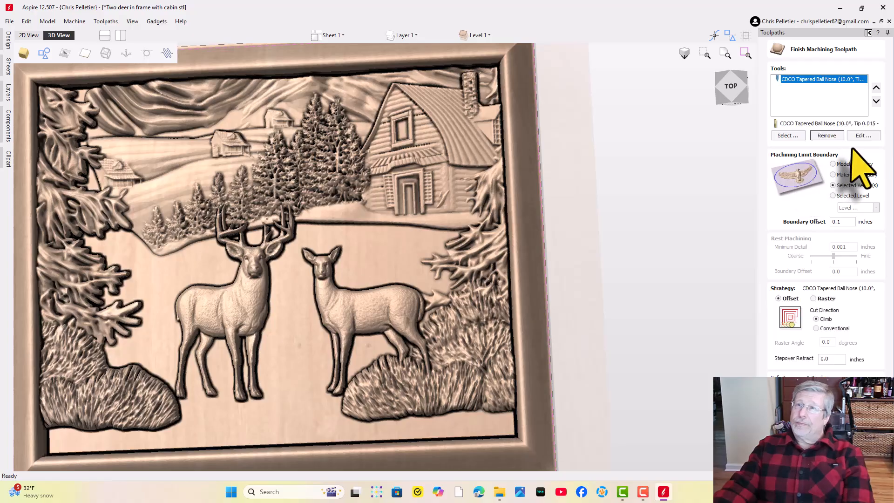
- Set the CDCO Tapered Ball Nose's feed and plunge rates to 350 inches/min and its stepover to 0.0027 inches
{"action": "left_click", "coordinate": [862, 136]}
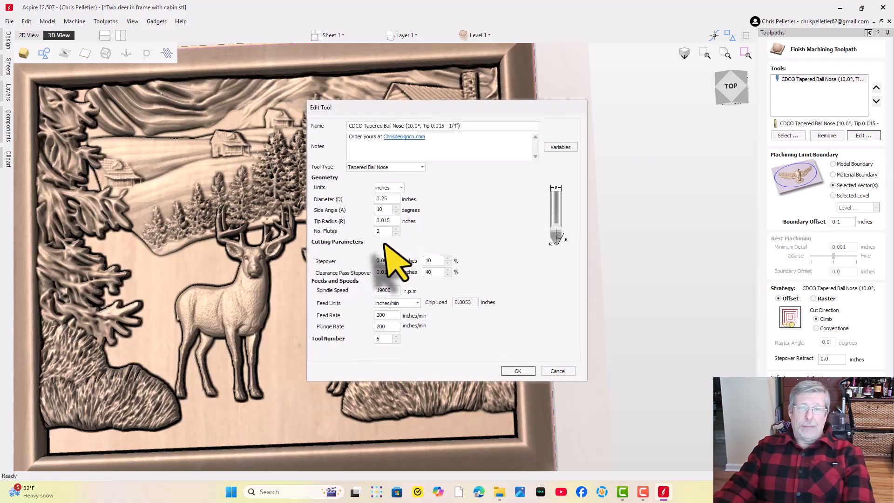
{"action": "double_click", "coordinate": [390, 315]}
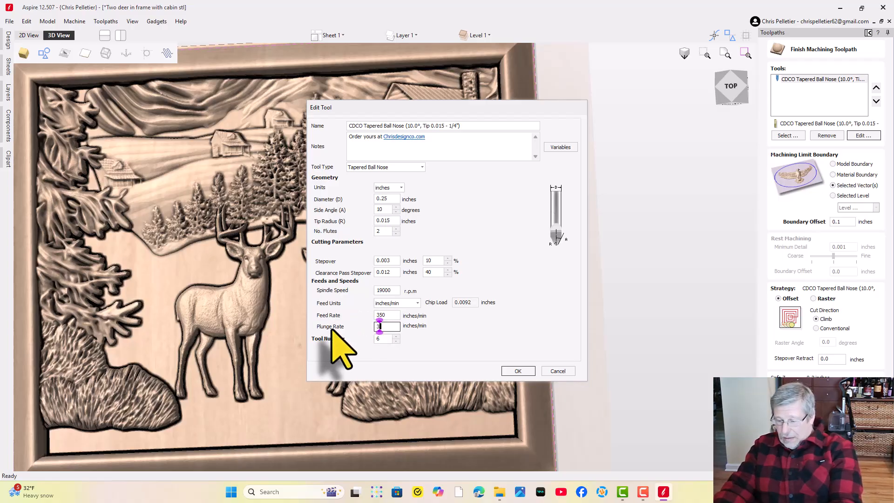
{"action": "type", "text": "350"}
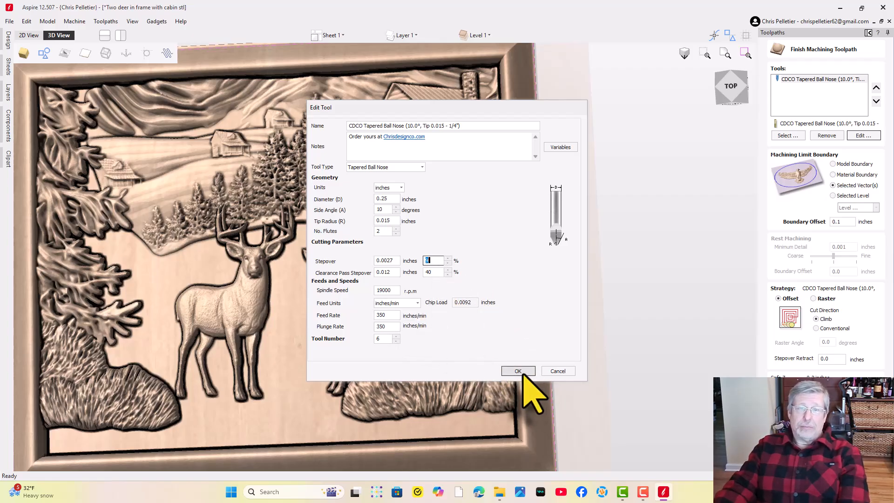
{"action": "left_click", "coordinate": [517, 371]}
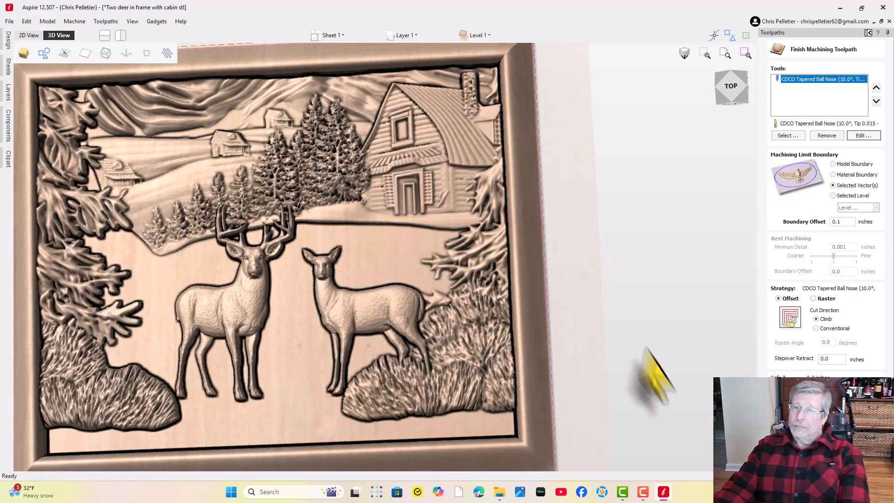
- Recalculate the 3D finish toolpath with the CDCO Tapered Ball Nose, reset the material preview and simulate the visible toolpath
{"action": "left_click", "coordinate": [798, 438]}
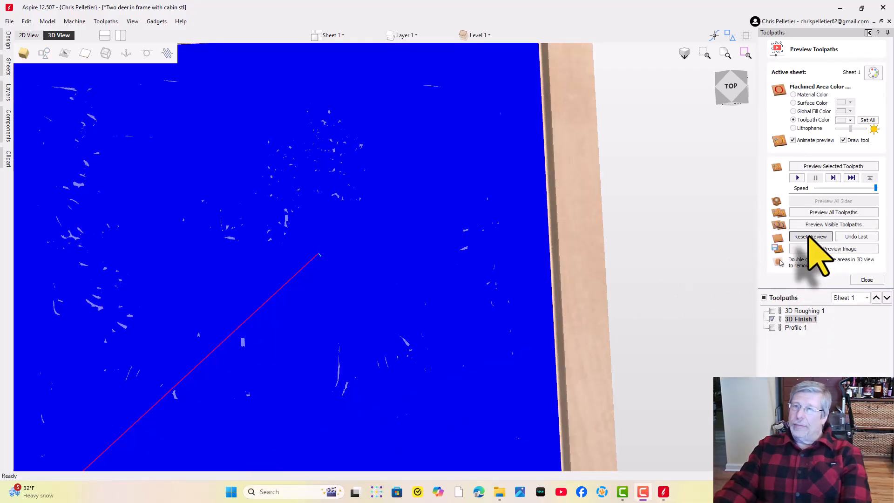
{"action": "left_click", "coordinate": [826, 237]}
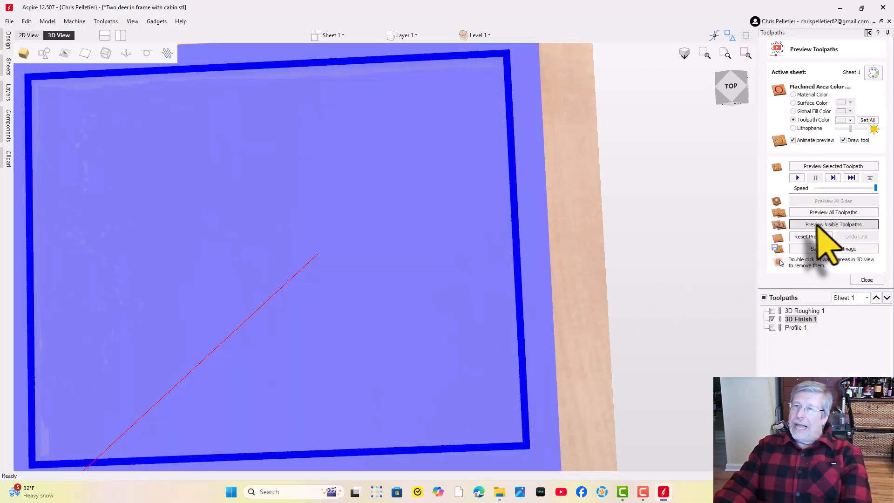
{"action": "left_click", "coordinate": [822, 224]}
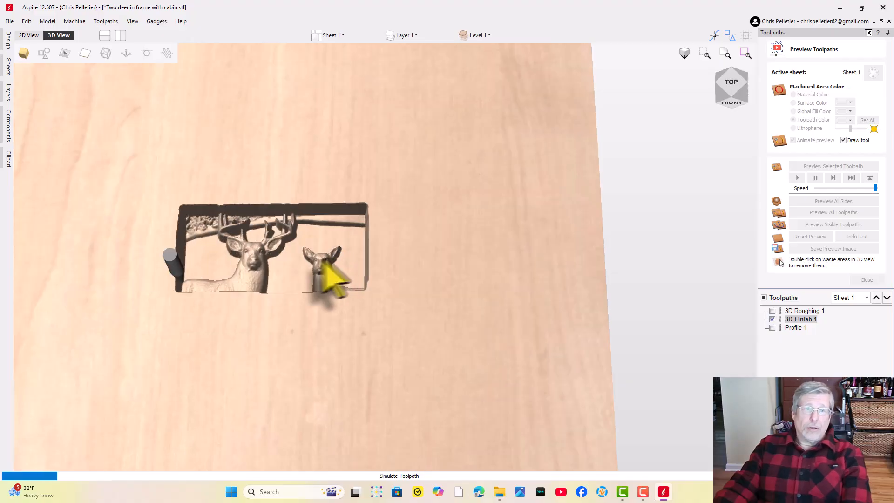
- Examine the tapered ball nose finish close up on the deer, pine trees, barn and frame during the simulation
{"action": "scroll", "coordinate": [309, 295], "scroll_direction": "up", "scroll_amount": 3}
{"action": "scroll", "coordinate": [309, 281], "scroll_direction": "up", "scroll_amount": 2}
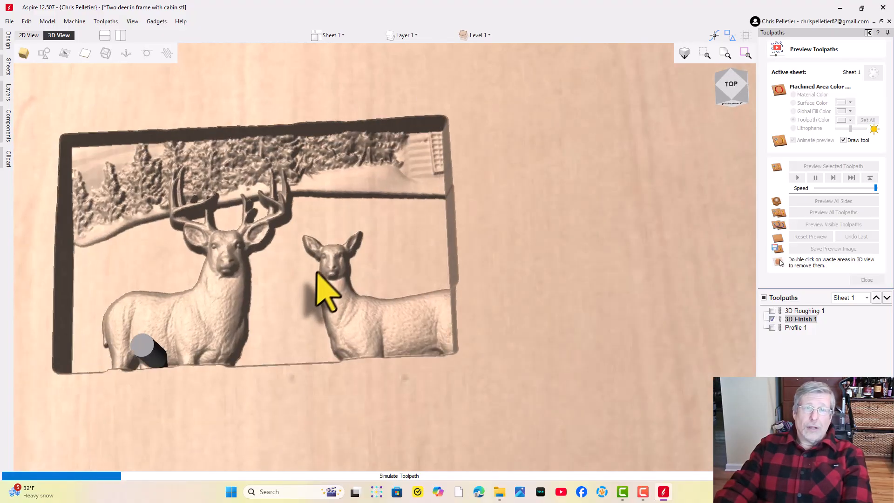
{"action": "scroll", "coordinate": [335, 270], "scroll_direction": "down", "scroll_amount": 5}
{"action": "scroll", "coordinate": [377, 269], "scroll_direction": "up", "scroll_amount": 2}
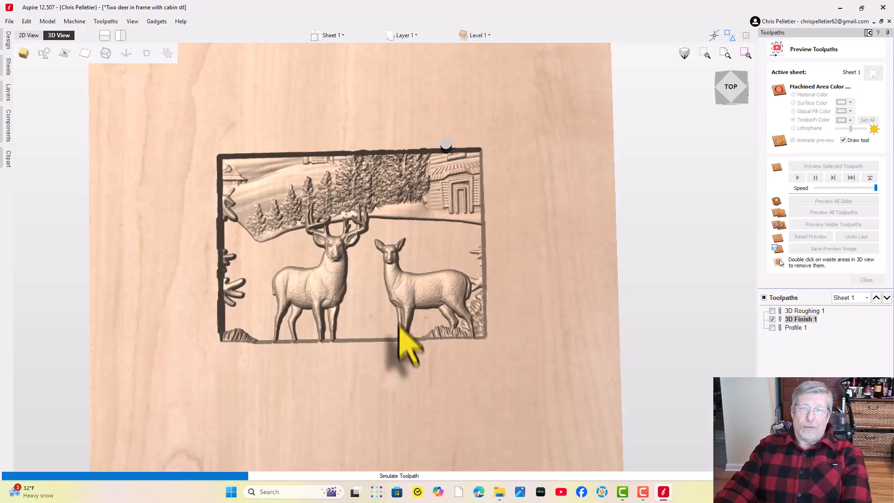
{"action": "scroll", "coordinate": [405, 309], "scroll_direction": "up", "scroll_amount": 3}
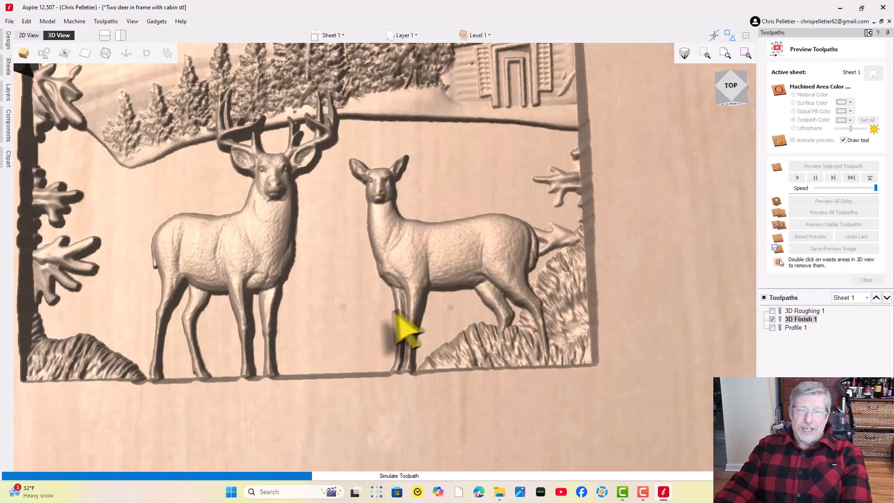
{"action": "scroll", "coordinate": [301, 308], "scroll_direction": "up", "scroll_amount": 1}
{"action": "scroll", "coordinate": [294, 304], "scroll_direction": "down", "scroll_amount": 2}
{"action": "middle_click_drag", "start_coordinate": [301, 311], "coordinate": [284, 277]}
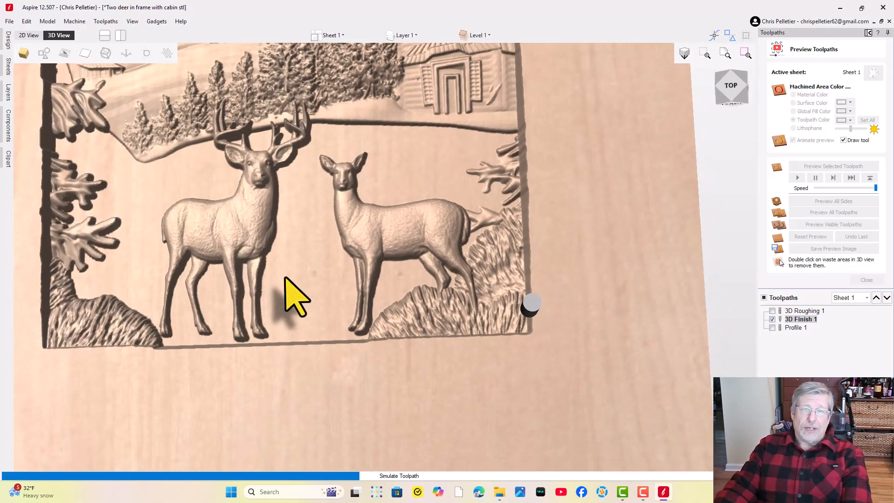
{"action": "middle_click_drag", "start_coordinate": [353, 193], "coordinate": [371, 295]}
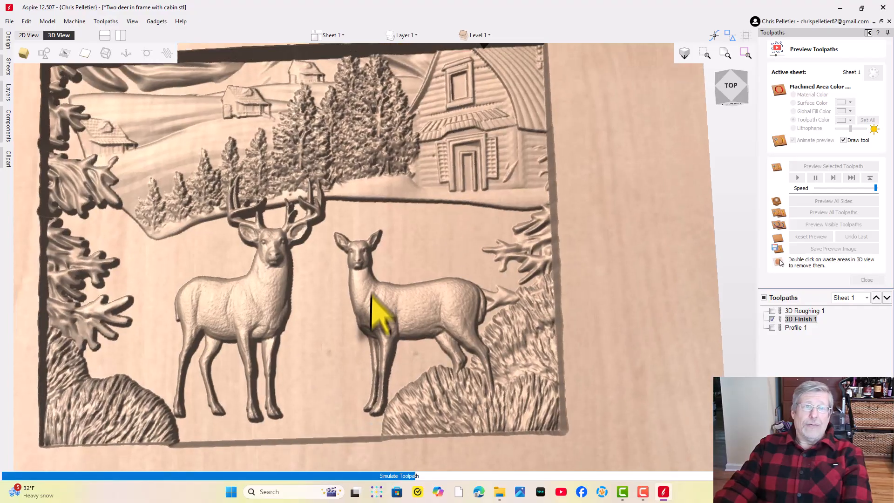
{"action": "scroll", "coordinate": [340, 173], "scroll_direction": "up", "scroll_amount": 2}
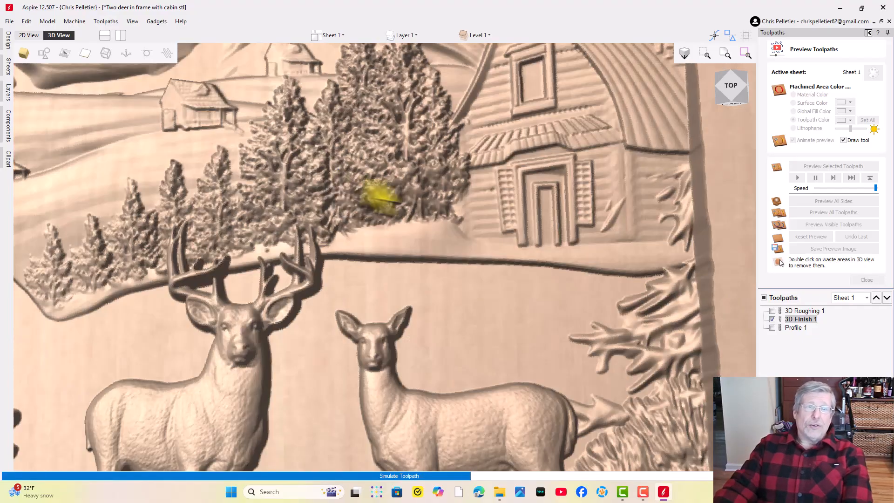
{"action": "left_click_drag", "start_coordinate": [370, 195], "coordinate": [451, 130]}
{"action": "left_click_drag", "start_coordinate": [430, 243], "coordinate": [373, 355]}
{"action": "scroll", "coordinate": [389, 259], "scroll_direction": "down", "scroll_amount": 3}
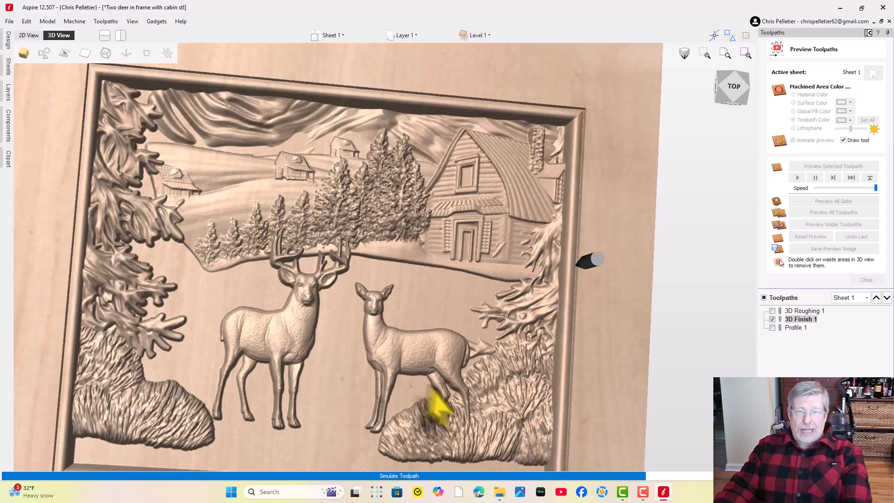
{"action": "left_click_drag", "start_coordinate": [295, 289], "coordinate": [270, 282]}
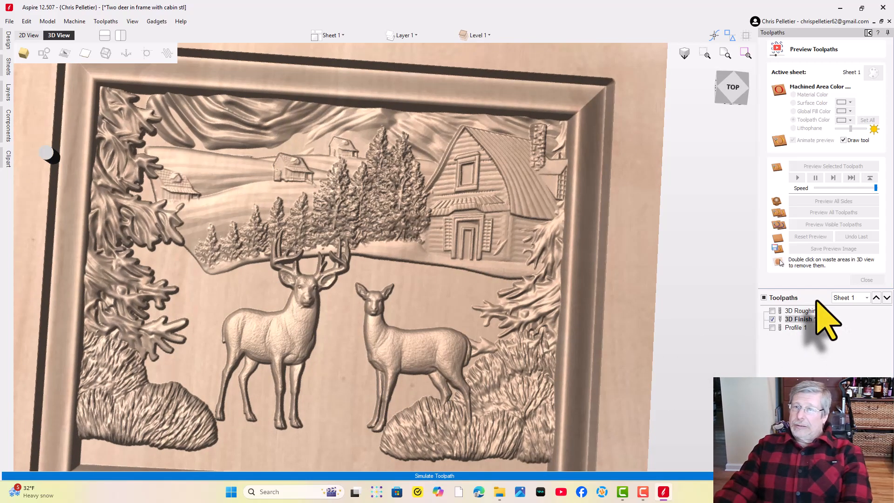
- Show all three toolpaths, close the preview and review their estimated machining times in the toolpaths summary
{"action": "left_click", "coordinate": [773, 318]}
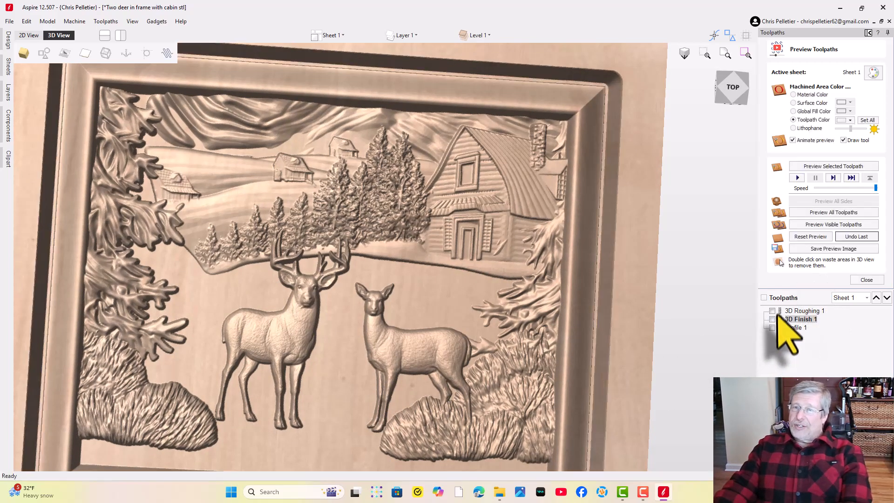
{"action": "left_click", "coordinate": [764, 298]}
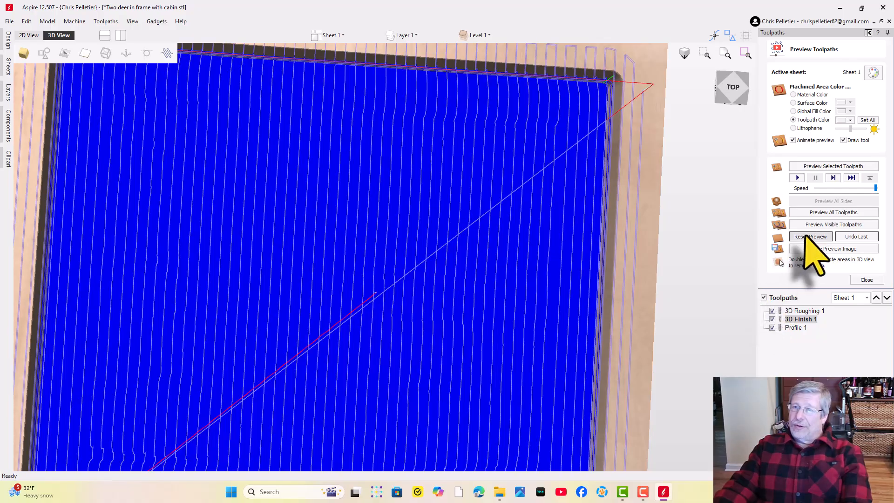
{"action": "left_click", "coordinate": [866, 280]}
{"action": "left_click", "coordinate": [789, 203]}
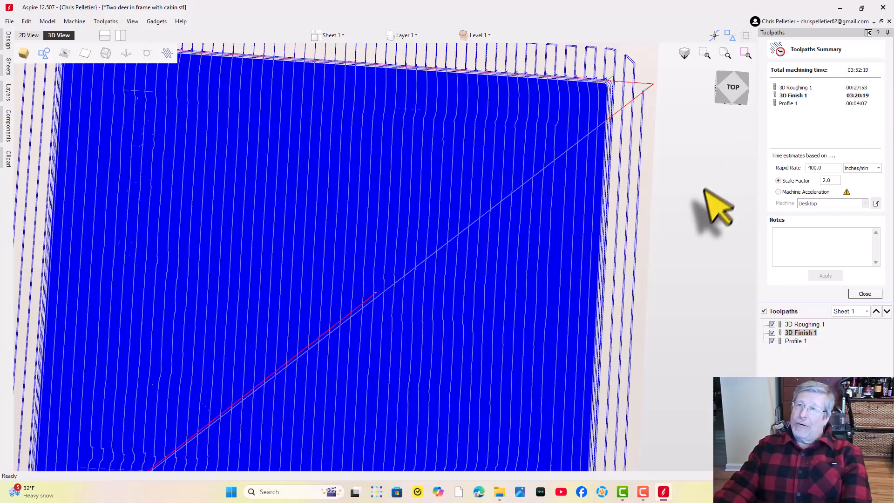
{"action": "scroll", "coordinate": [428, 286], "scroll_direction": "down", "scroll_amount": 4}
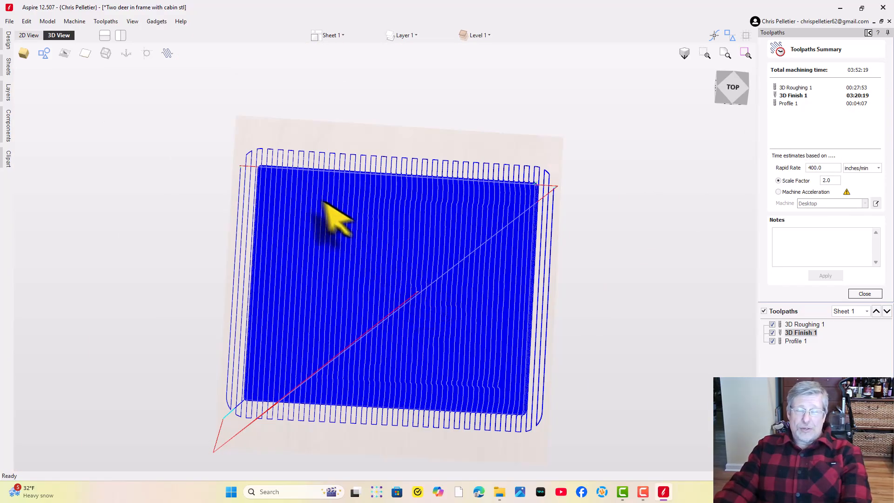
{"action": "left_click_drag", "start_coordinate": [326, 204], "coordinate": [400, 289]}
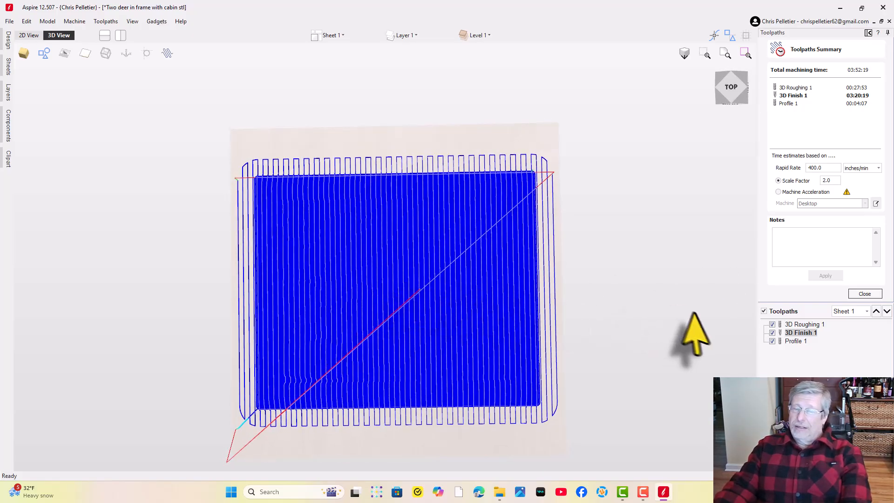
- Hide all toolpaths, inspect the framed deer and cabin model, and close the toolpaths summary
{"action": "left_click", "coordinate": [763, 311]}
{"action": "scroll", "coordinate": [449, 319], "scroll_direction": "up", "scroll_amount": 3}
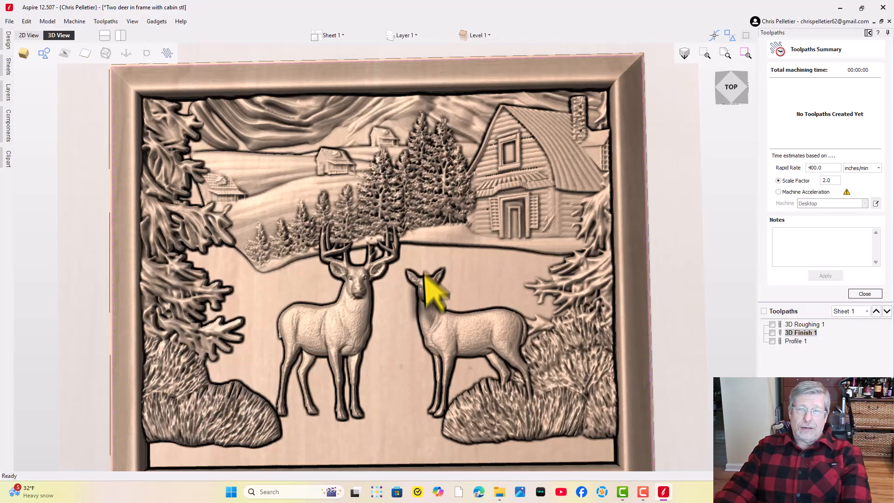
{"action": "left_click_drag", "start_coordinate": [425, 233], "coordinate": [421, 263]}
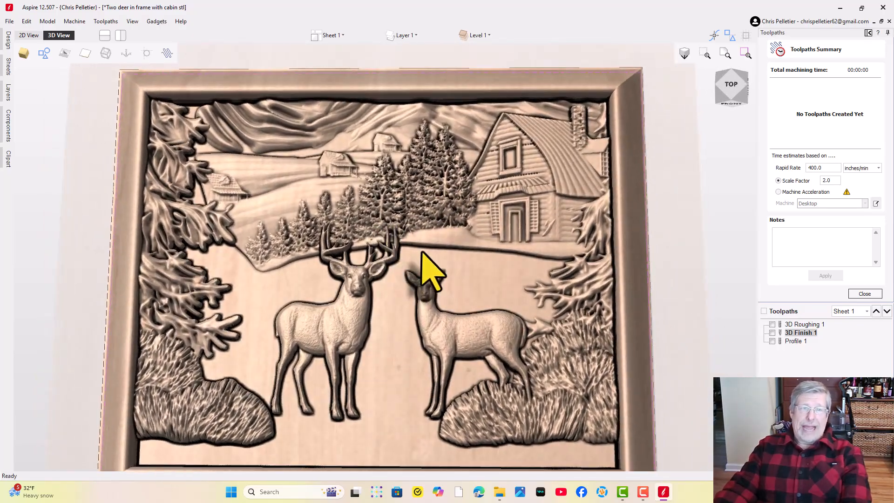
{"action": "left_click_drag", "start_coordinate": [403, 315], "coordinate": [375, 289]}
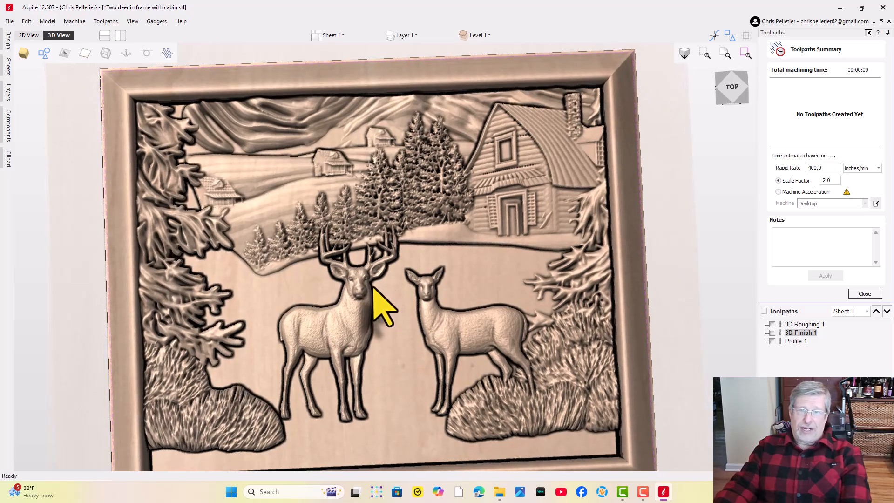
{"action": "left_click", "coordinate": [864, 294]}
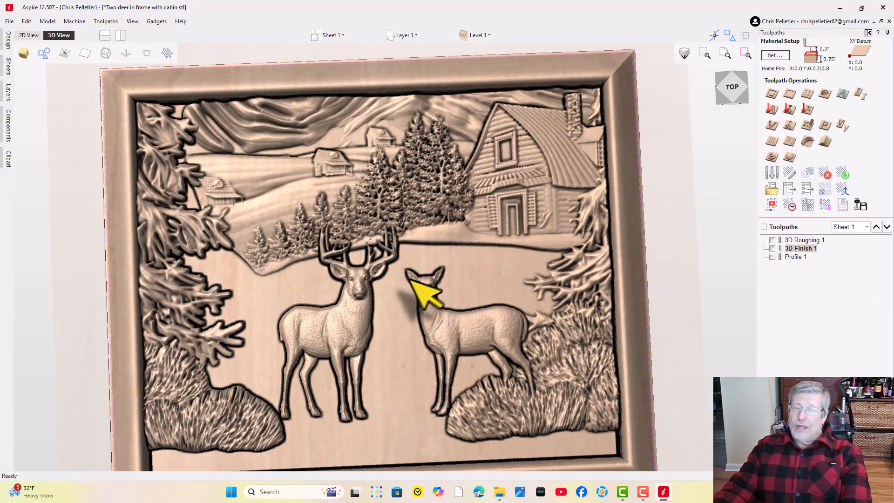
{"action": "scroll", "coordinate": [408, 279], "scroll_direction": "down", "scroll_amount": 4}
{"action": "left_click_drag", "start_coordinate": [409, 278], "coordinate": [406, 250]}
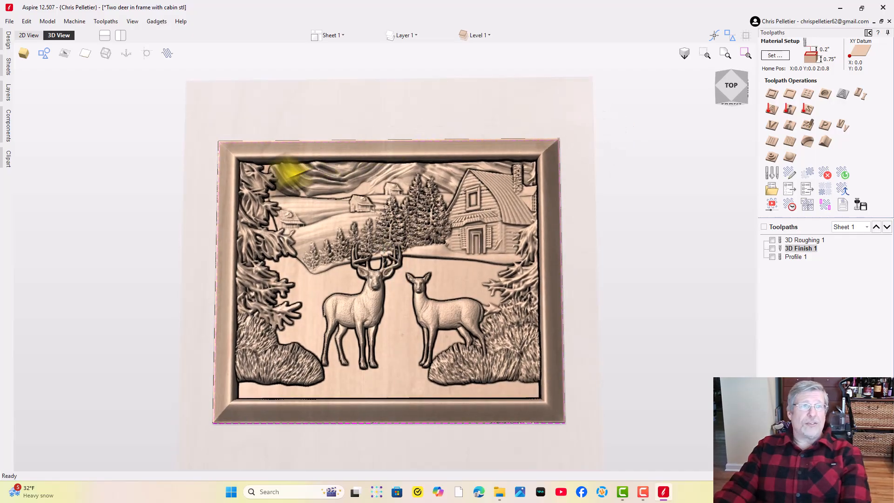